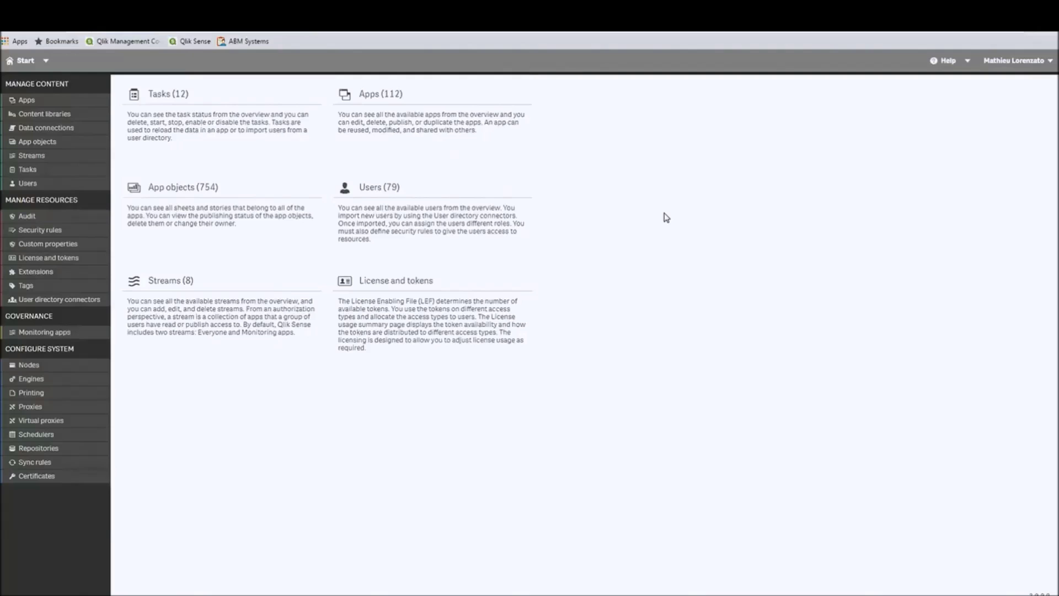
Step: Open the AssignGroupToStream security rule and preview the stream access it grants to users
left_click(50, 232)
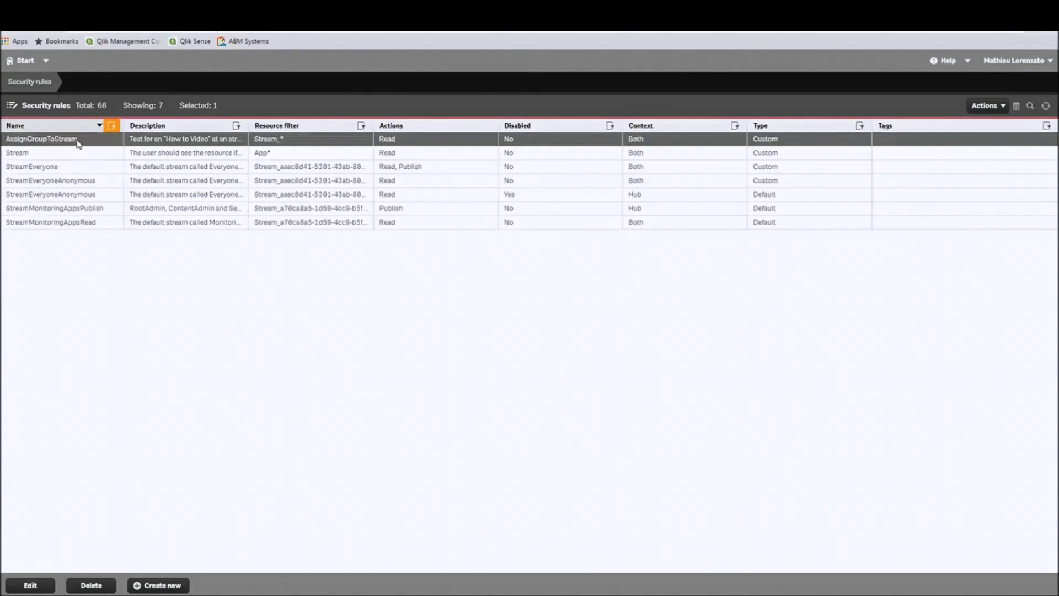
double_click(77, 141)
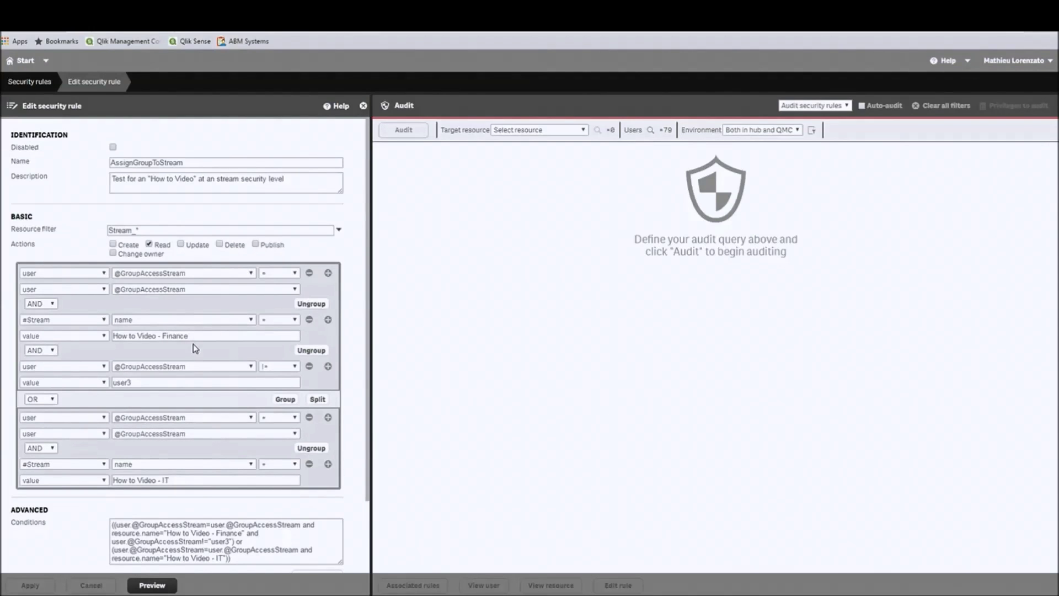
left_click(153, 585)
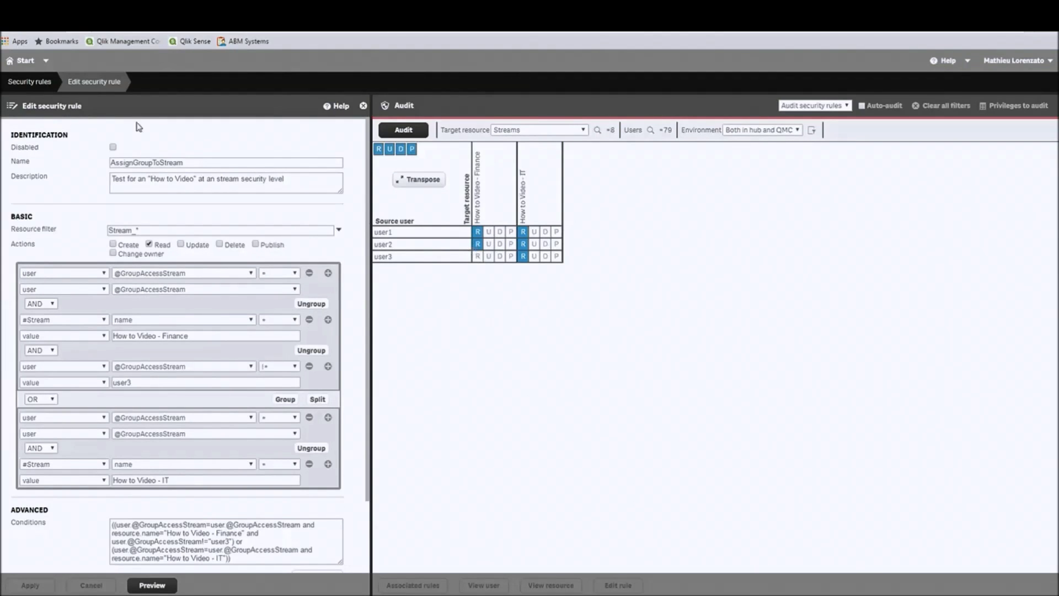
Step: Start a new custom property named GroupAccessFinanceApp that applies to the Apps and Users resource types
left_click(22, 62)
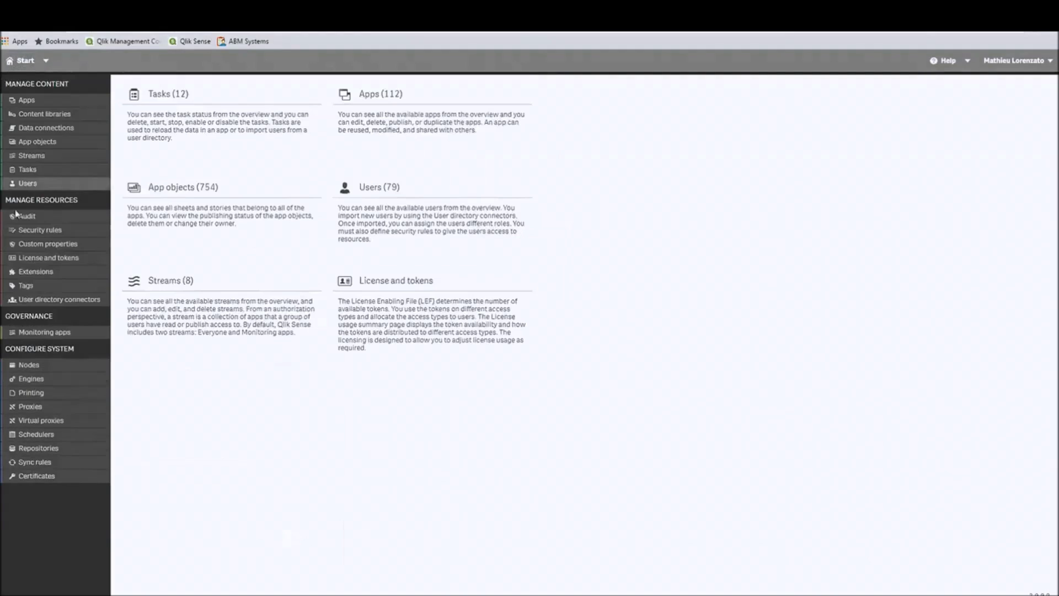
left_click(49, 245)
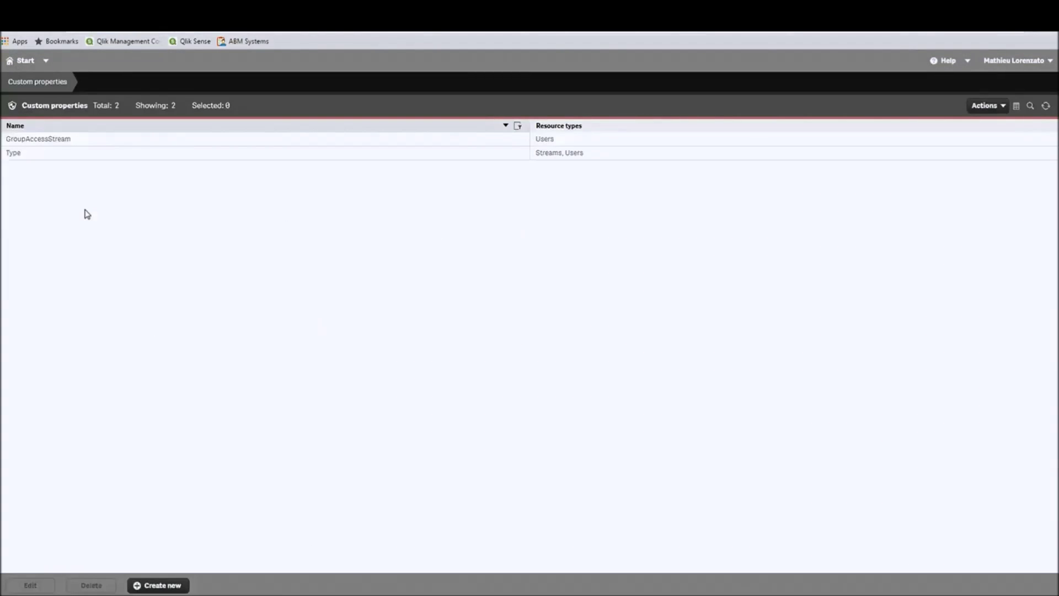
left_click(157, 586)
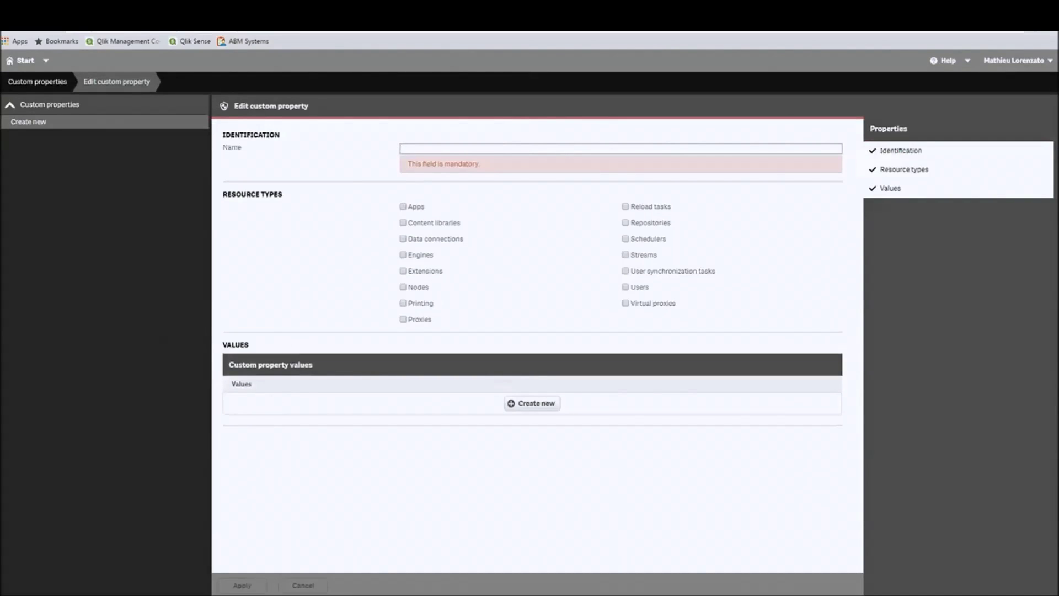
type("Gro")
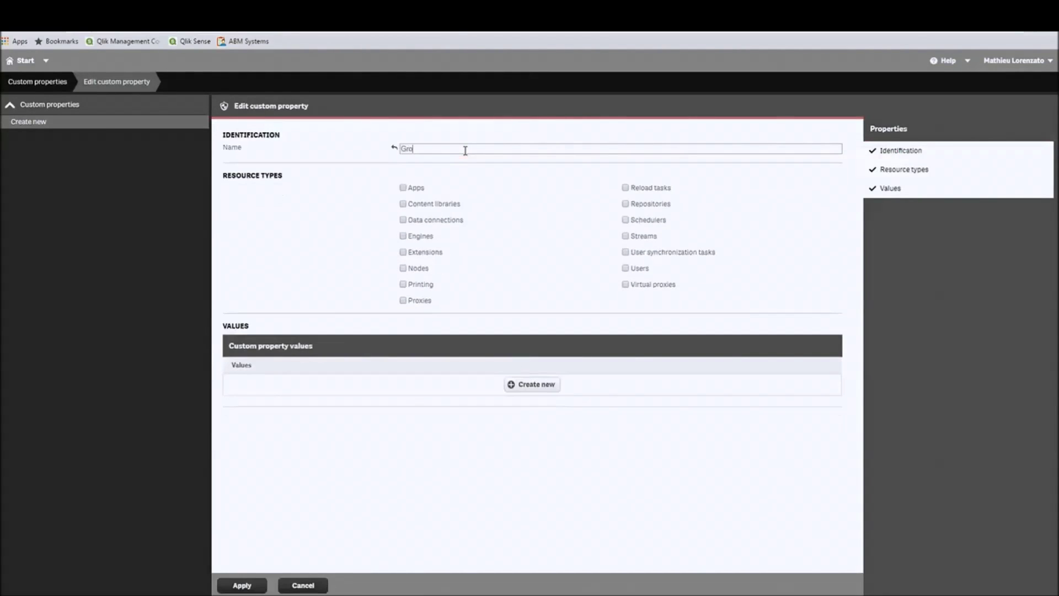
type("upAccessFinanceApp")
left_click(403, 188)
left_click(625, 269)
Step: Add the values User1 and User2 to the custom property and save it
left_click(517, 391)
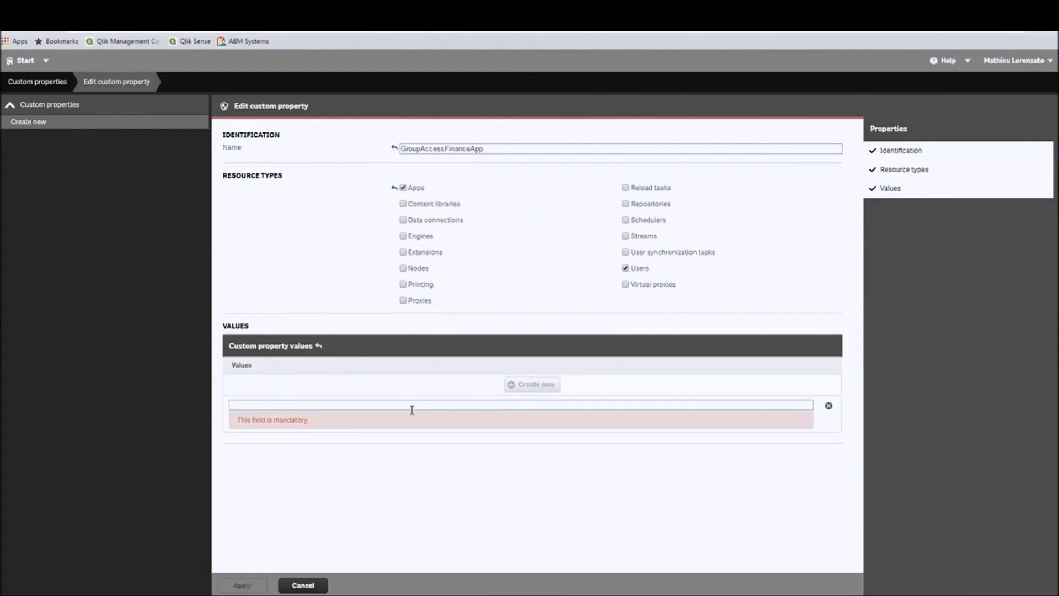
type("User1")
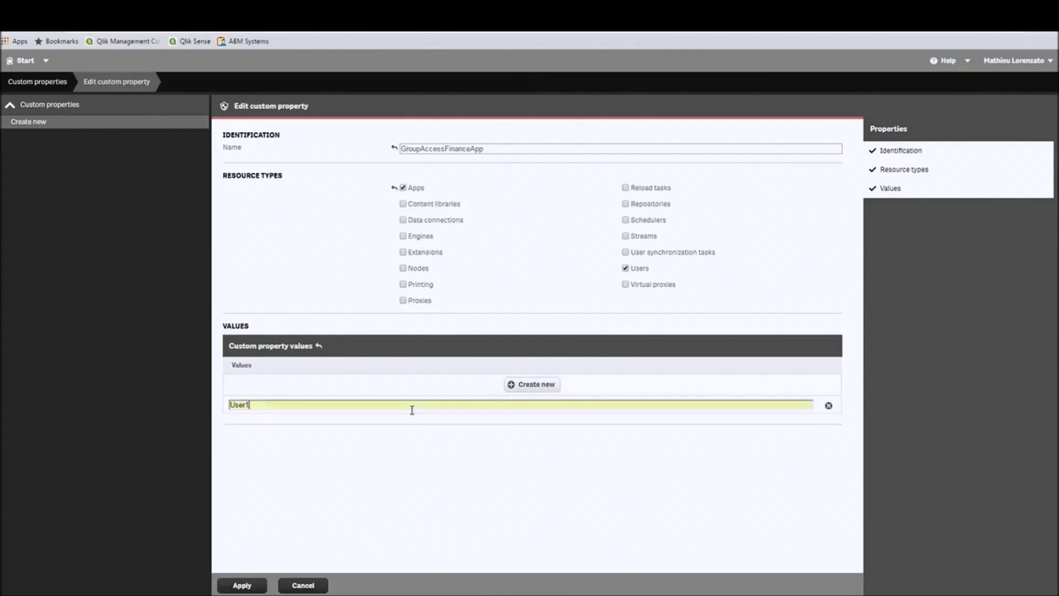
left_click(533, 385)
type("User2")
key("Return")
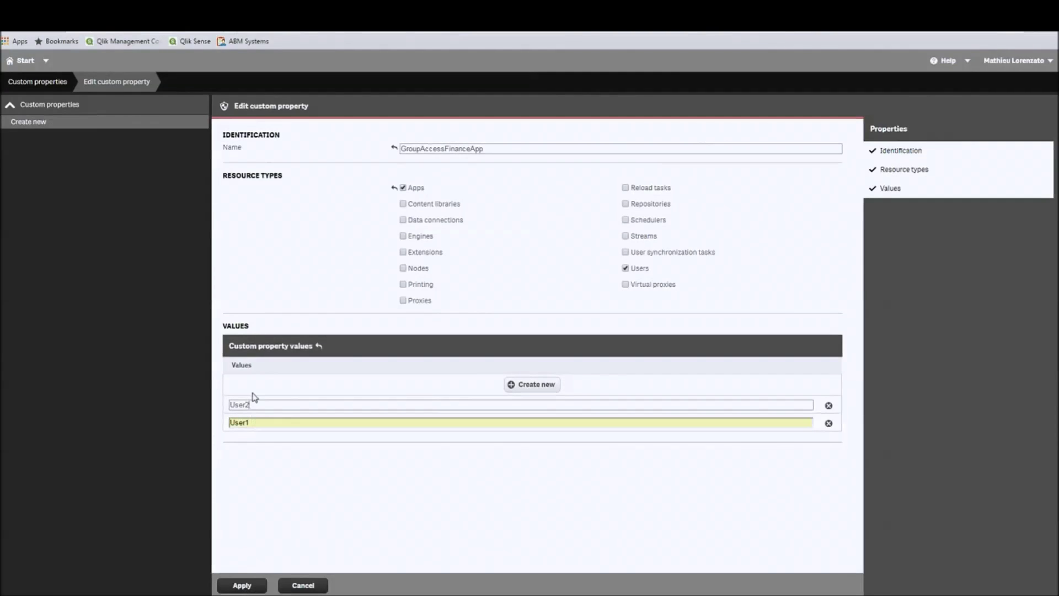
left_click(246, 585)
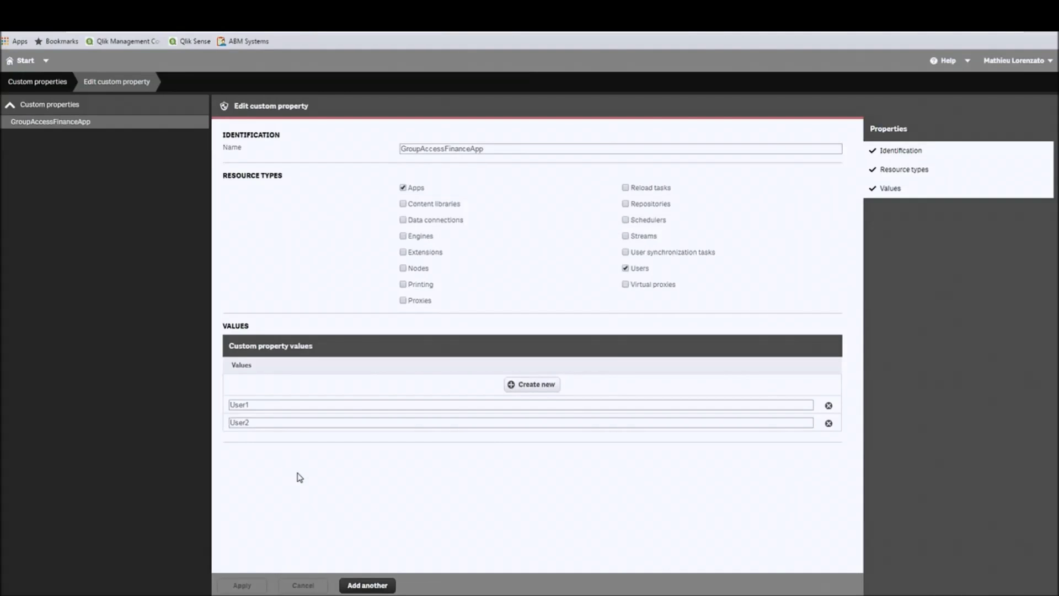
Step: Assign the GroupAccessFinanceApp value User1 to the CrossSelling(1) app and apply the change
left_click(29, 67)
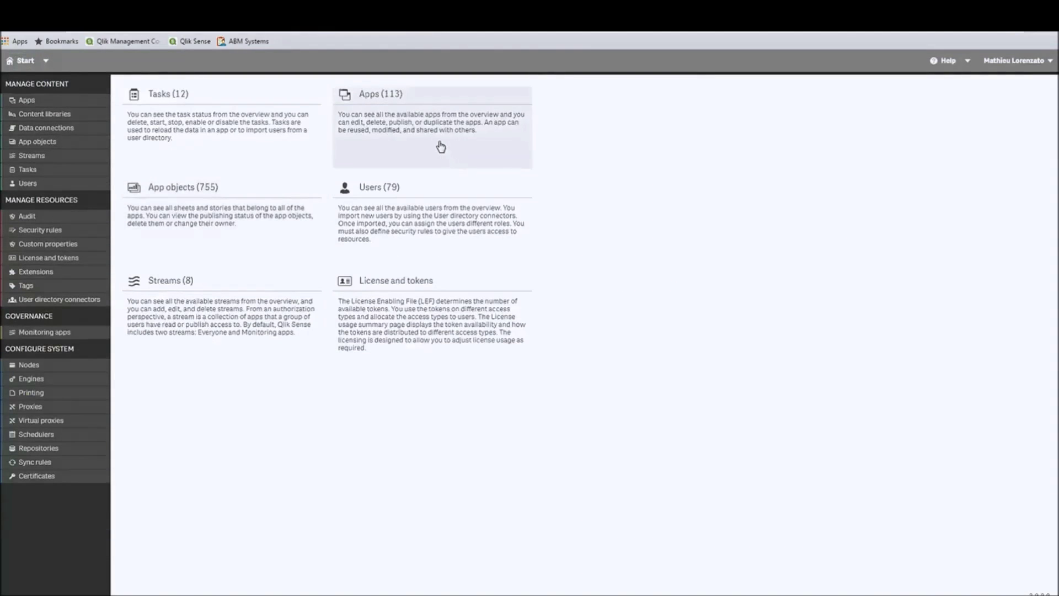
left_click(442, 145)
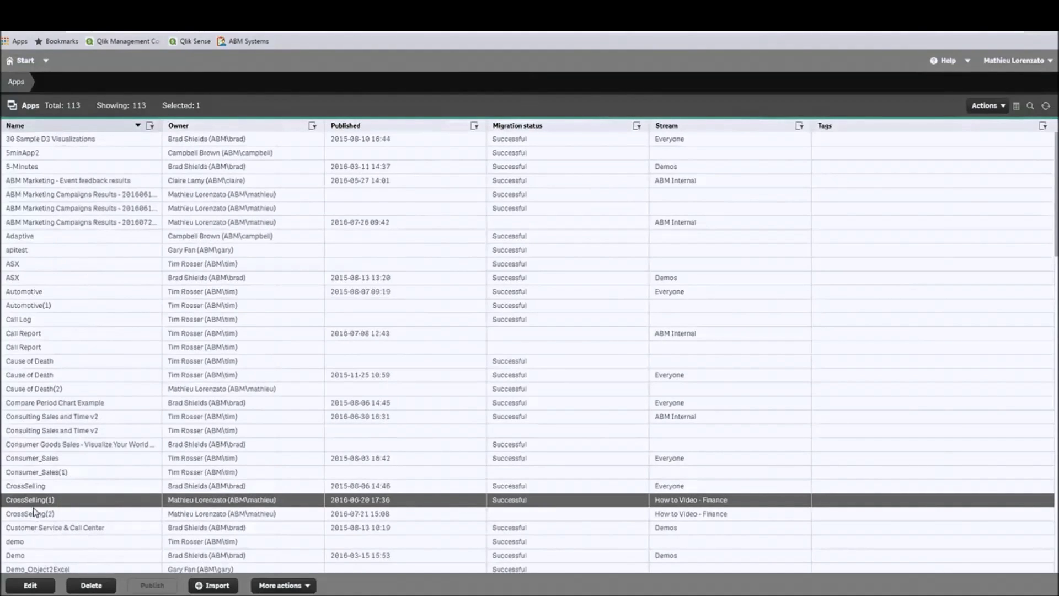
double_click(159, 505)
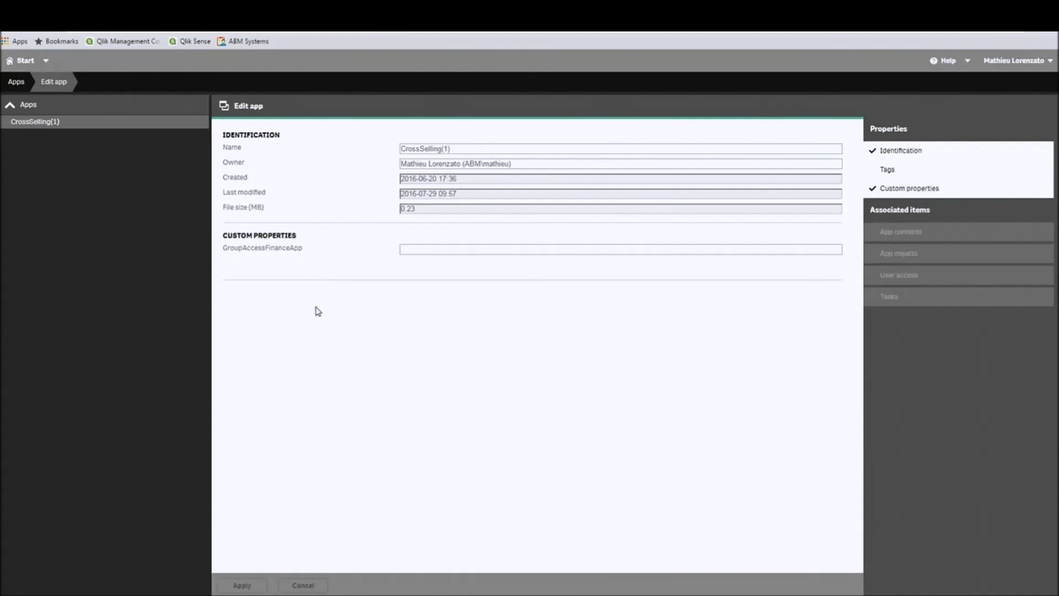
left_click(413, 249)
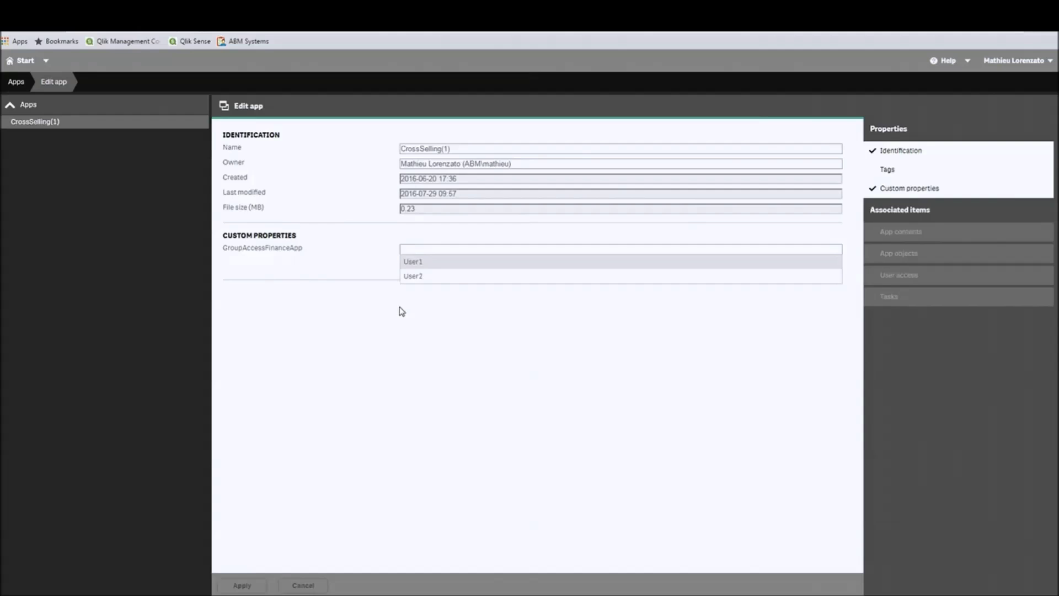
left_click(430, 265)
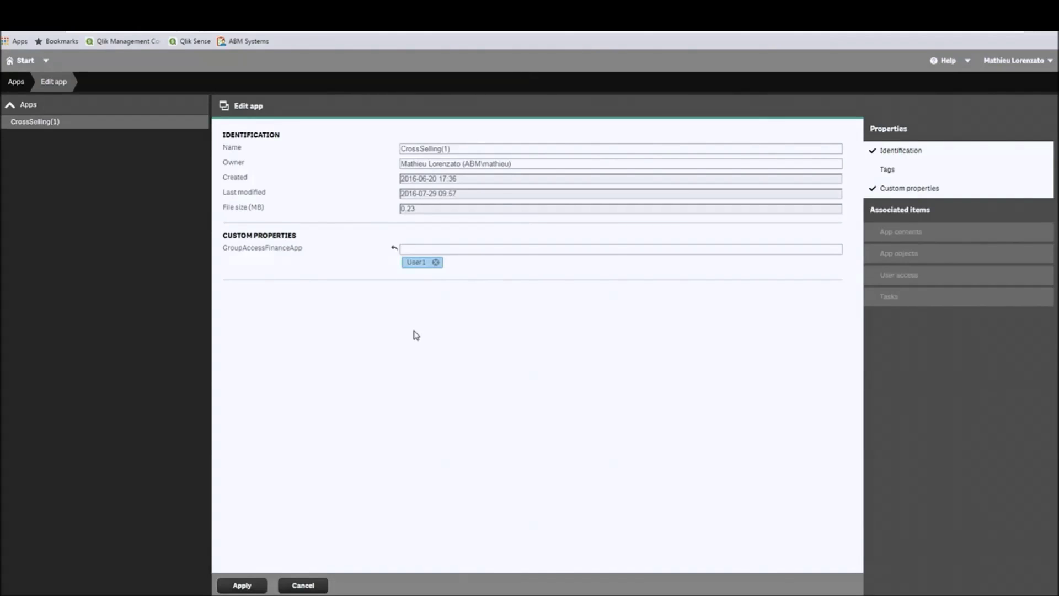
left_click(241, 586)
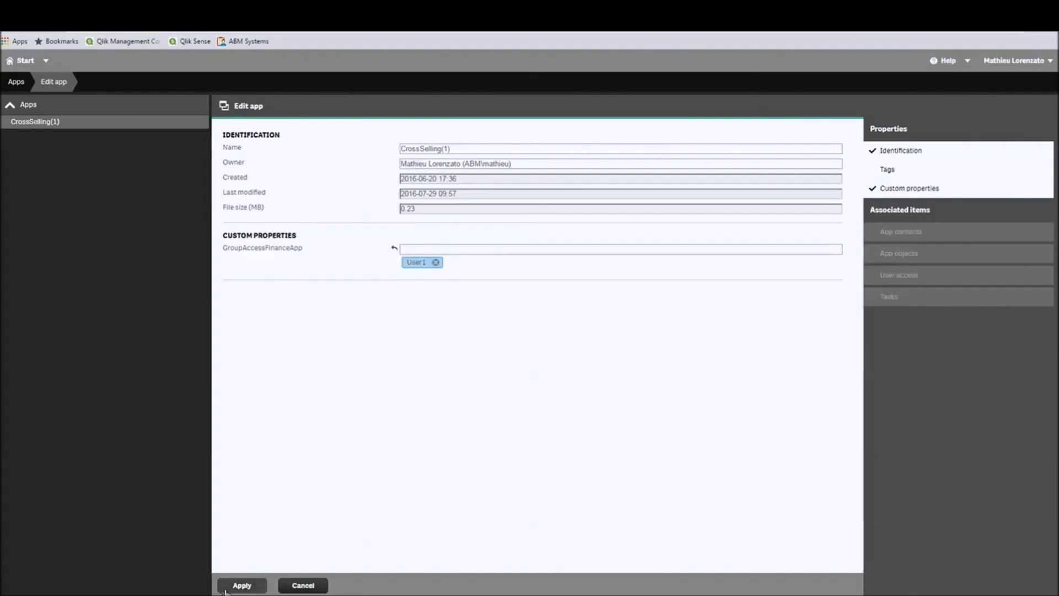
Step: Assign the GroupAccessFinanceApp values User1 and User2 to the CrossSelling(2) app and apply the change
left_click(16, 82)
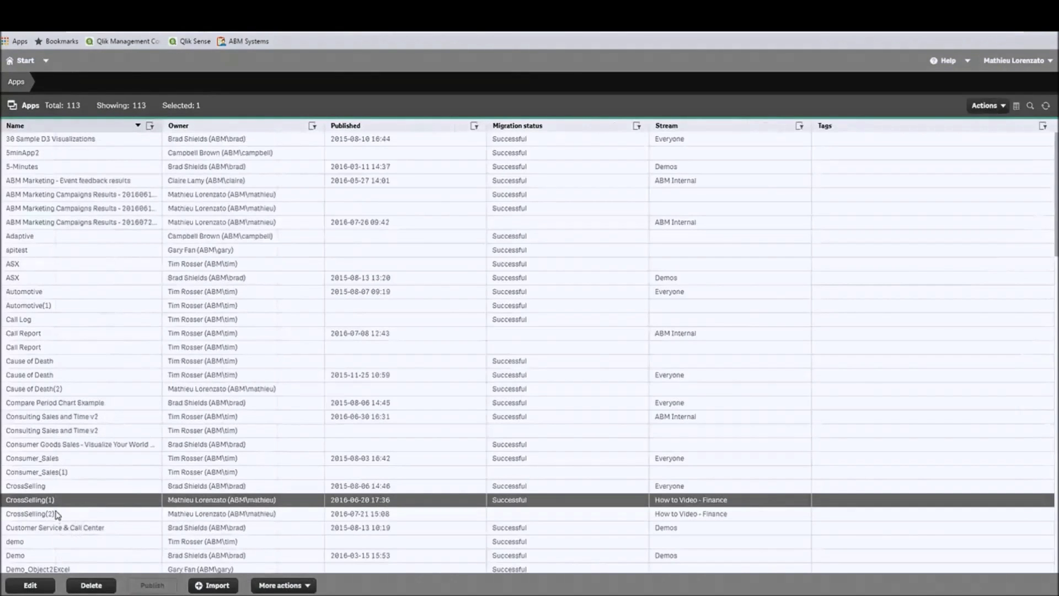
double_click(58, 511)
left_click(409, 250)
type("user")
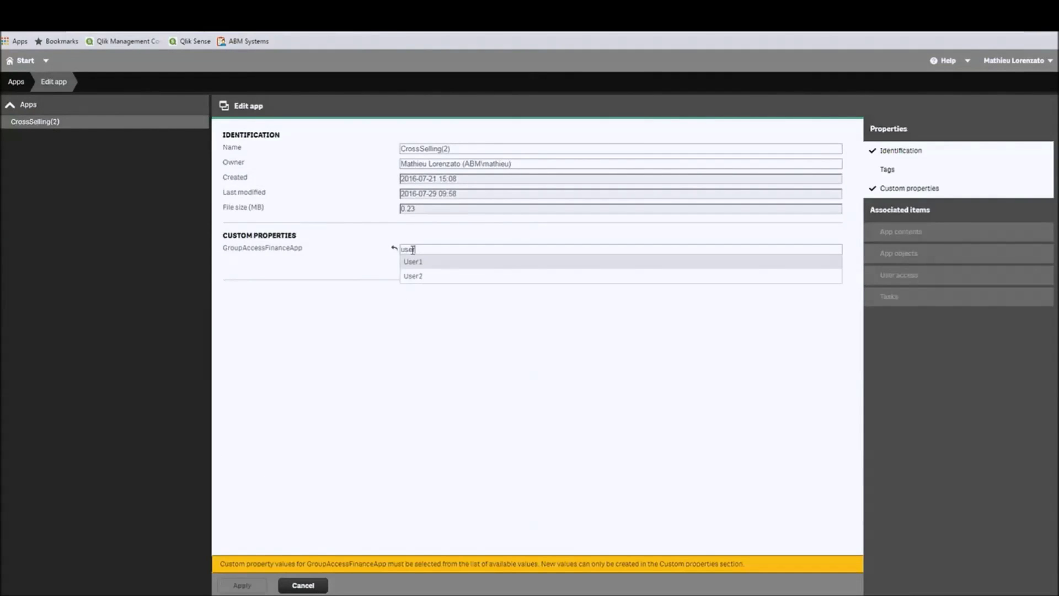
left_click(426, 276)
left_click(444, 250)
type("user")
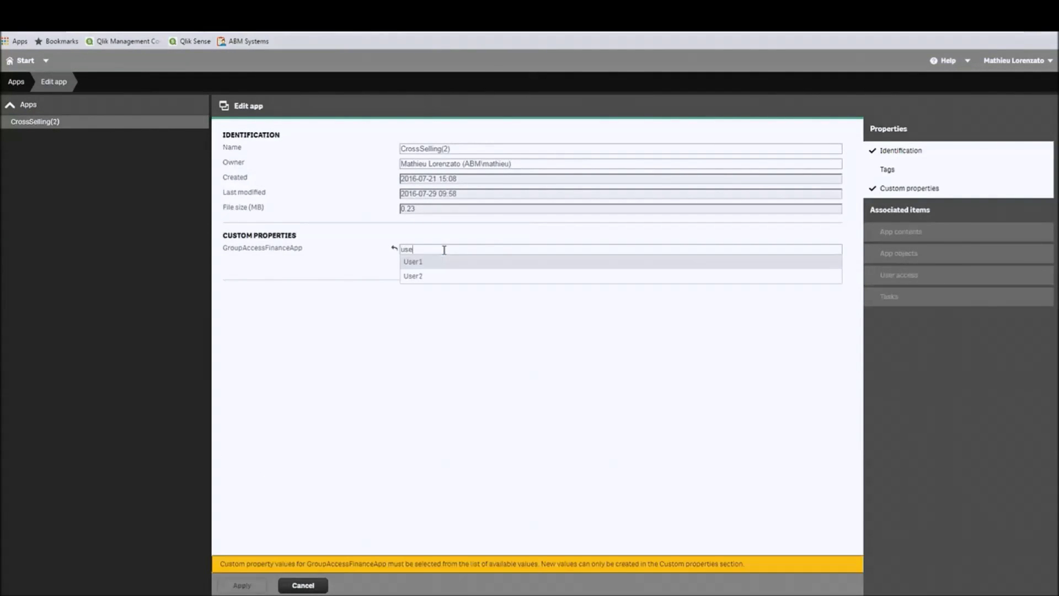
left_click(432, 262)
left_click(243, 585)
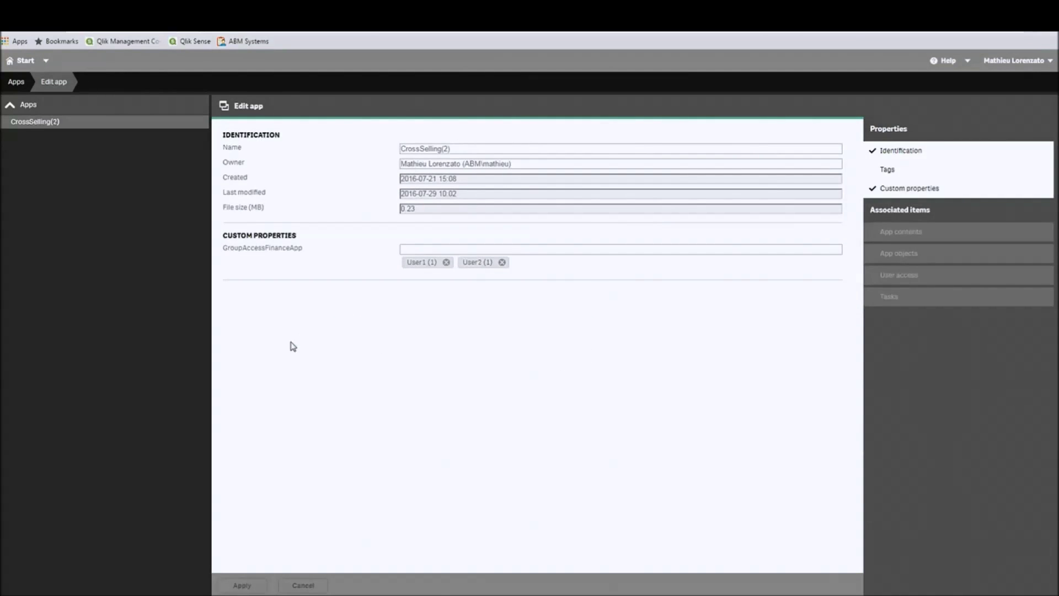
Step: Set the GroupAccessFinanceApp property of the user1 account to User1 and apply the change
left_click(22, 60)
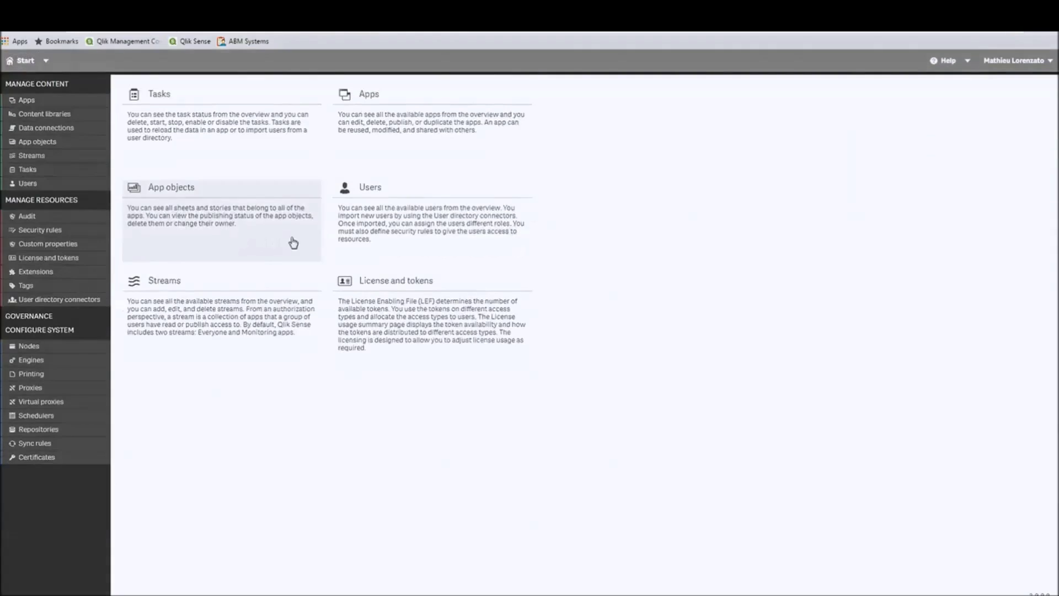
left_click(380, 236)
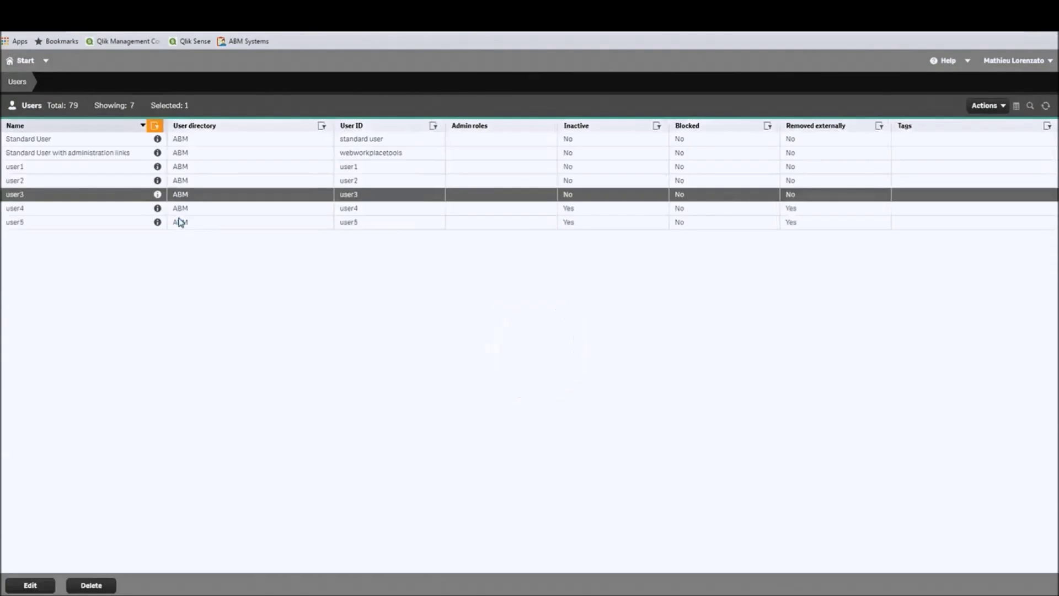
left_click(95, 168)
double_click(96, 171)
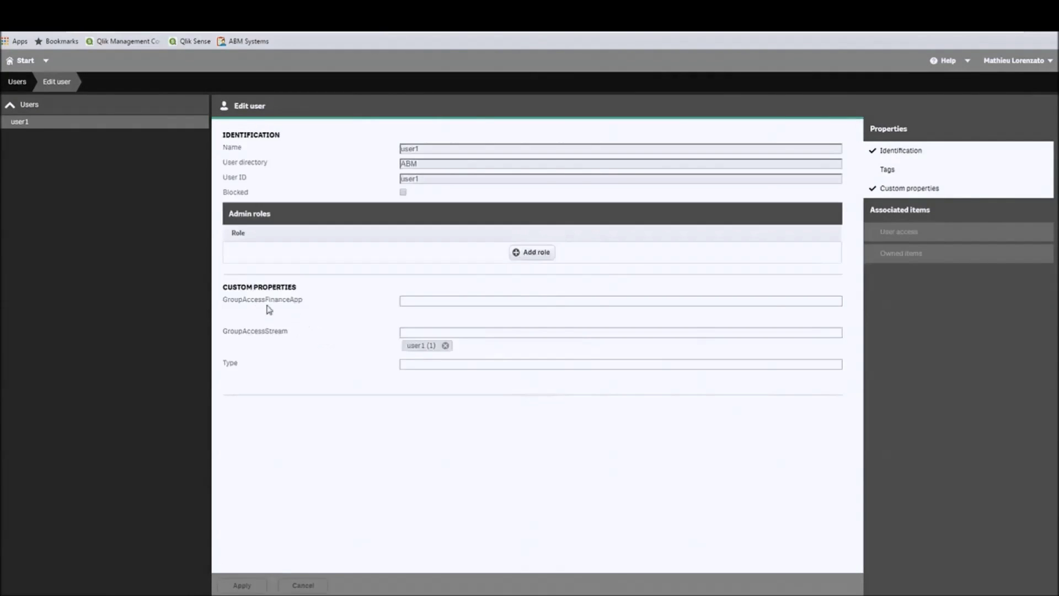
left_click(461, 301)
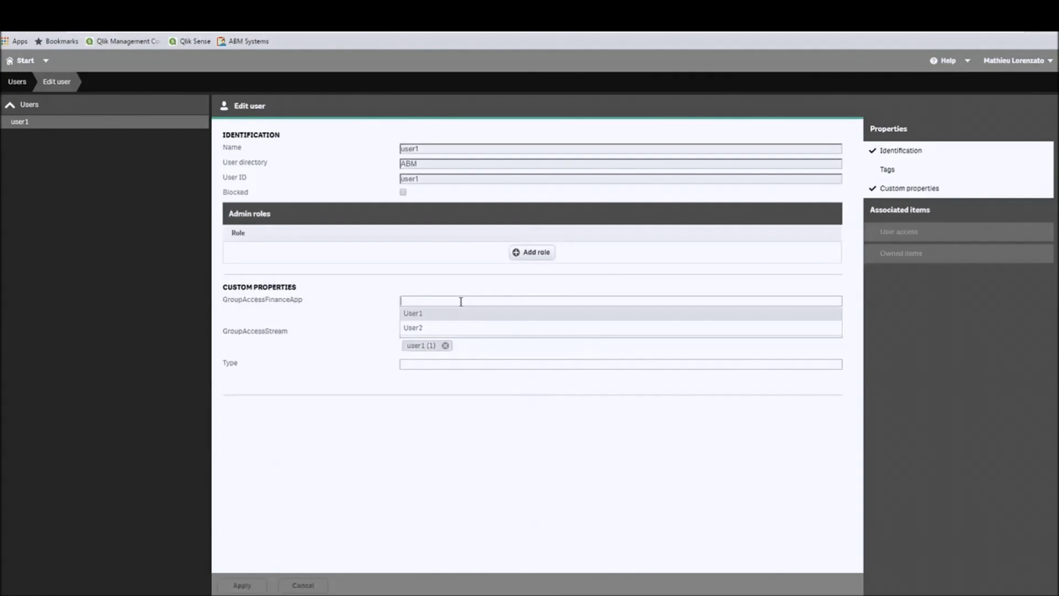
type("user")
left_click(450, 314)
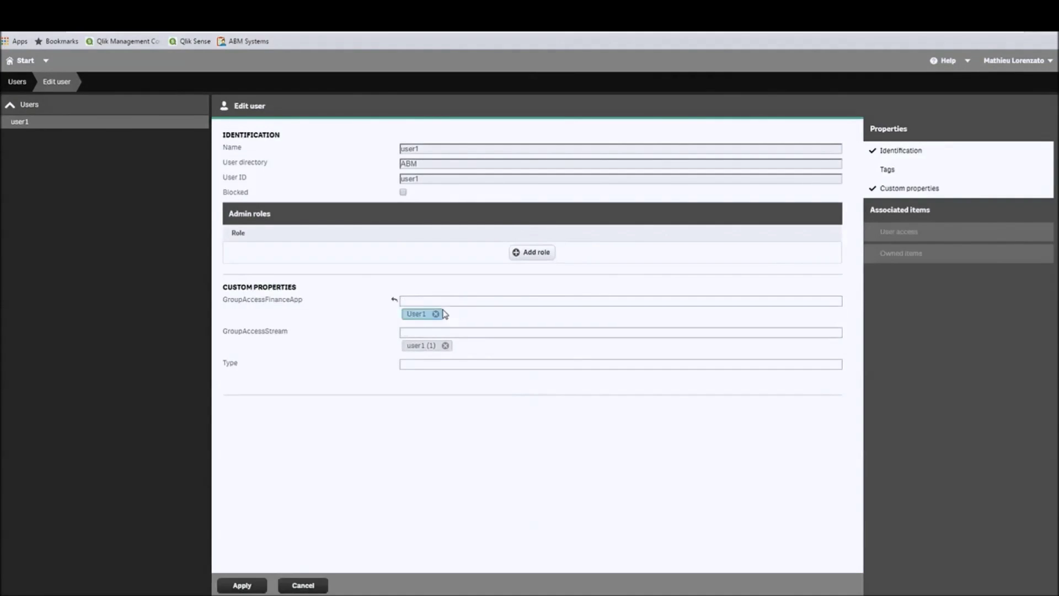
left_click(242, 586)
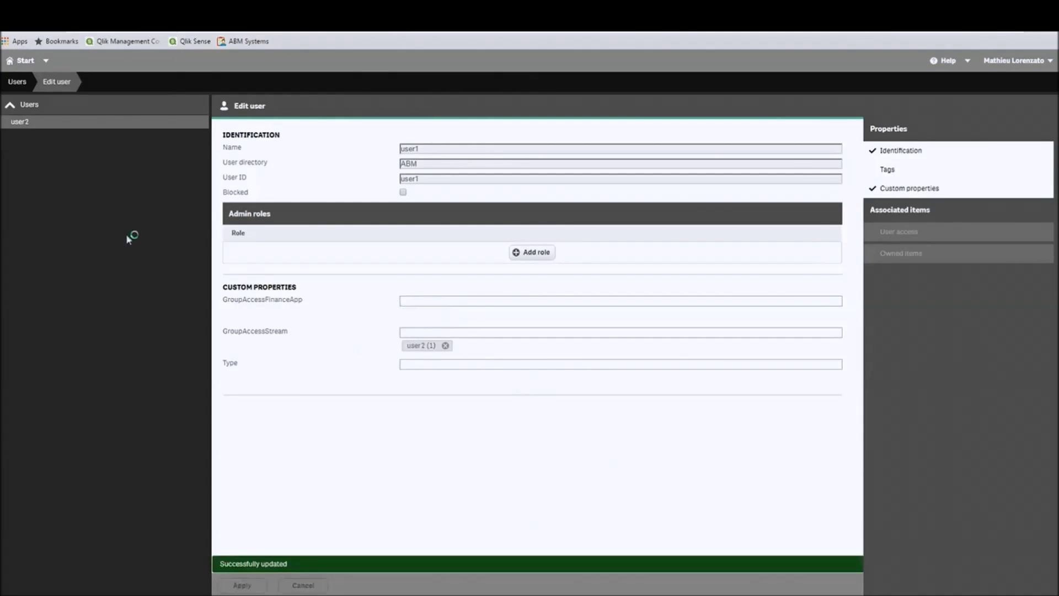
Step: Set the GroupAccessFinanceApp property of the user2 account to User2 and apply the change
left_click(441, 301)
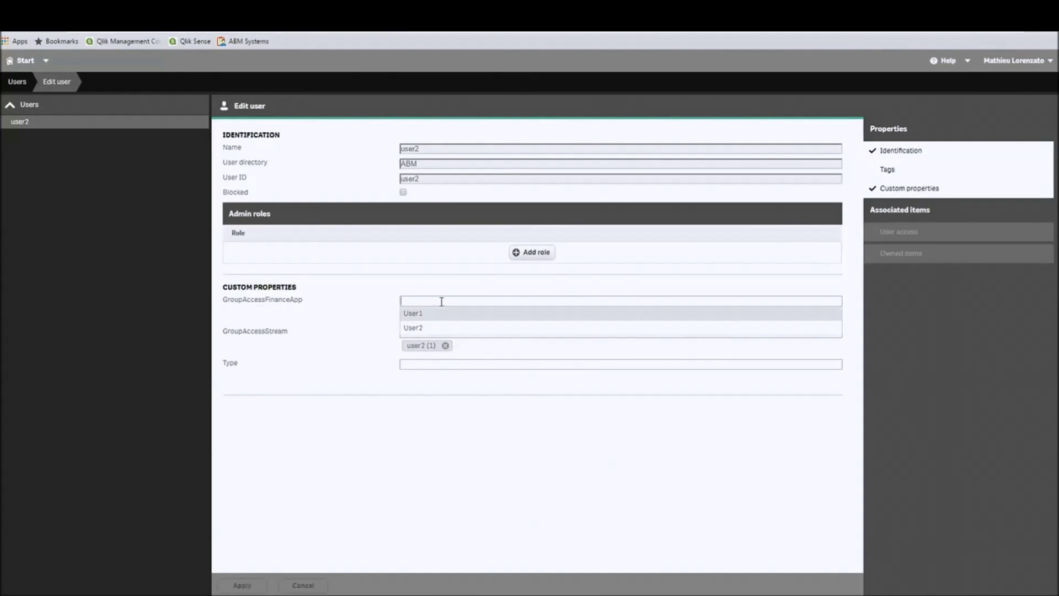
type("user2")
left_click(433, 312)
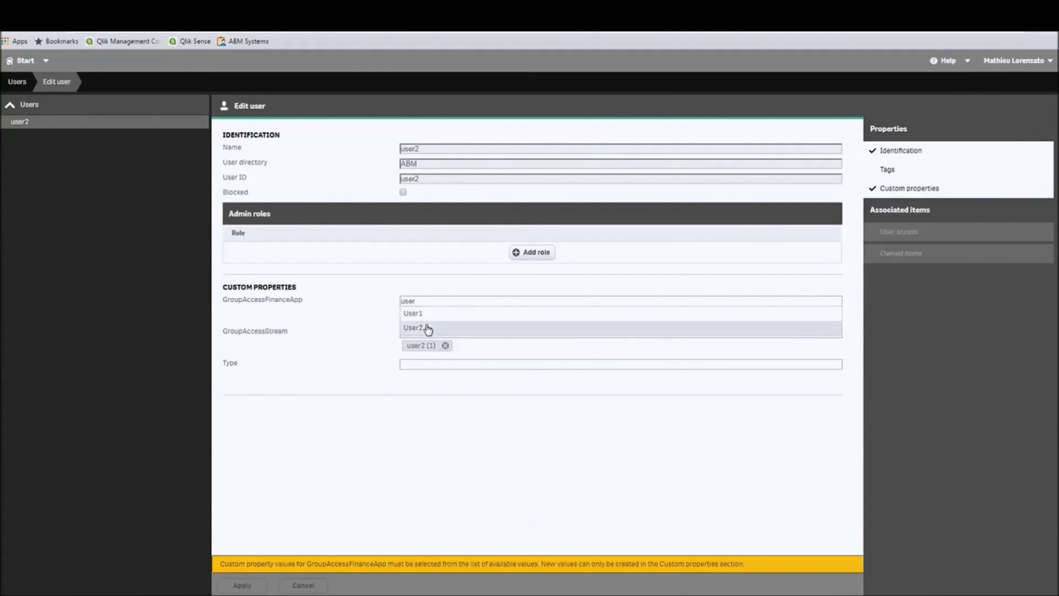
left_click(259, 582)
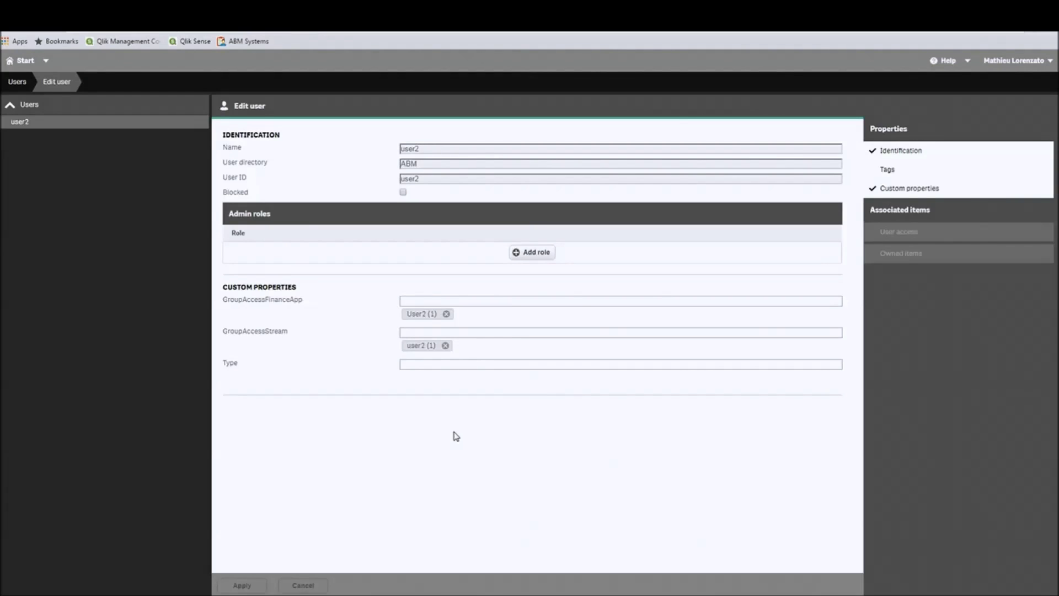
left_click(22, 61)
left_click(78, 232)
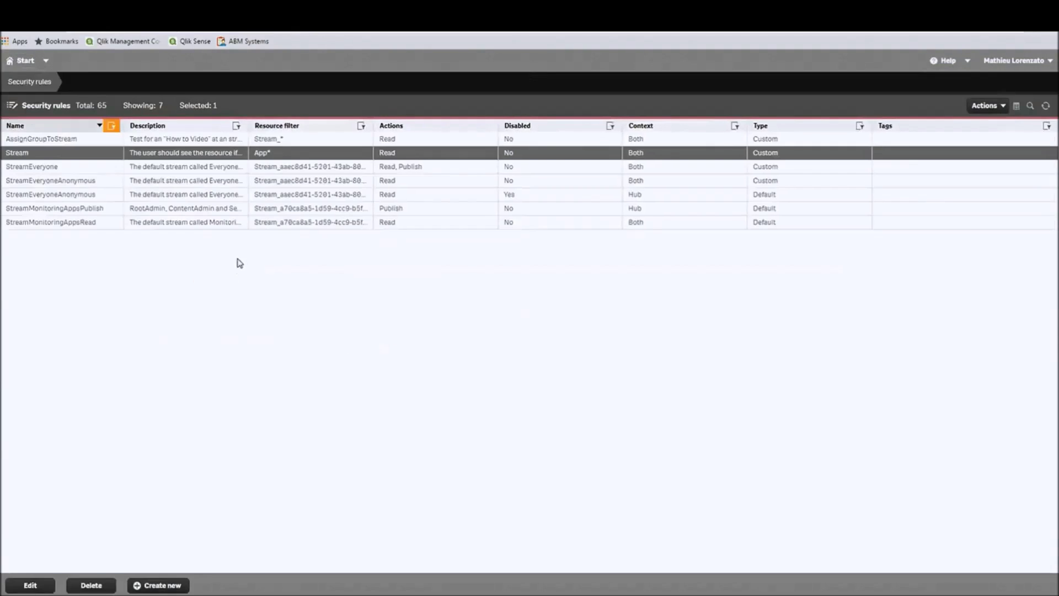
double_click(31, 155)
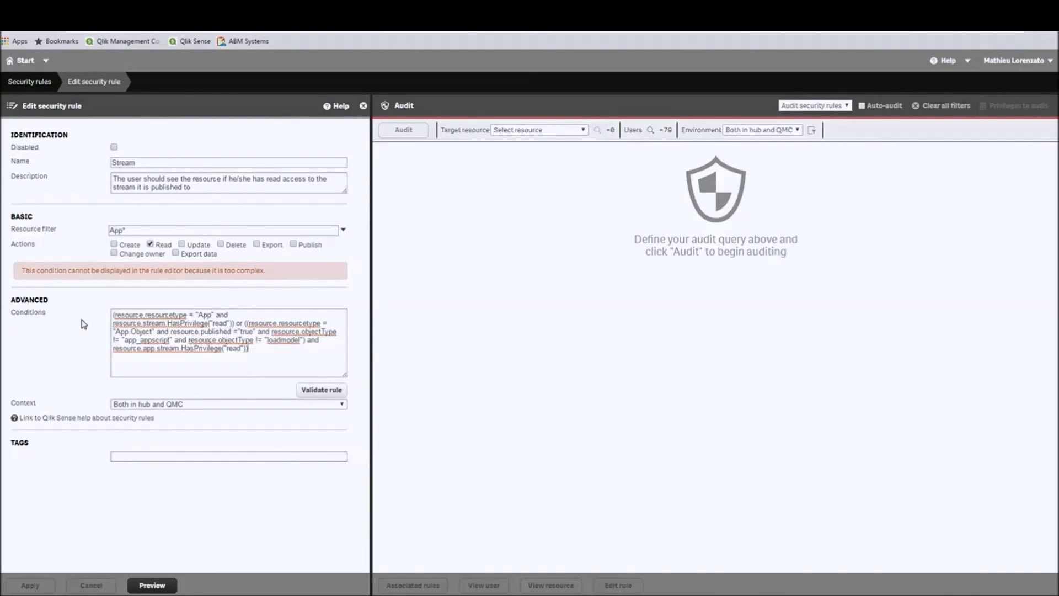
key("ctrl+v")
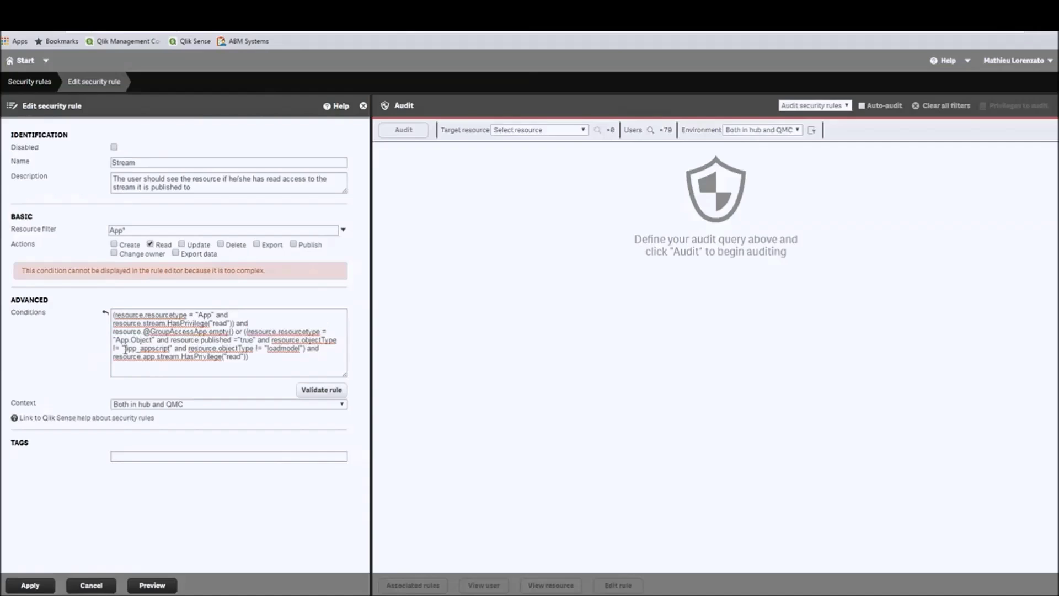
left_click_drag(235, 323, 232, 331)
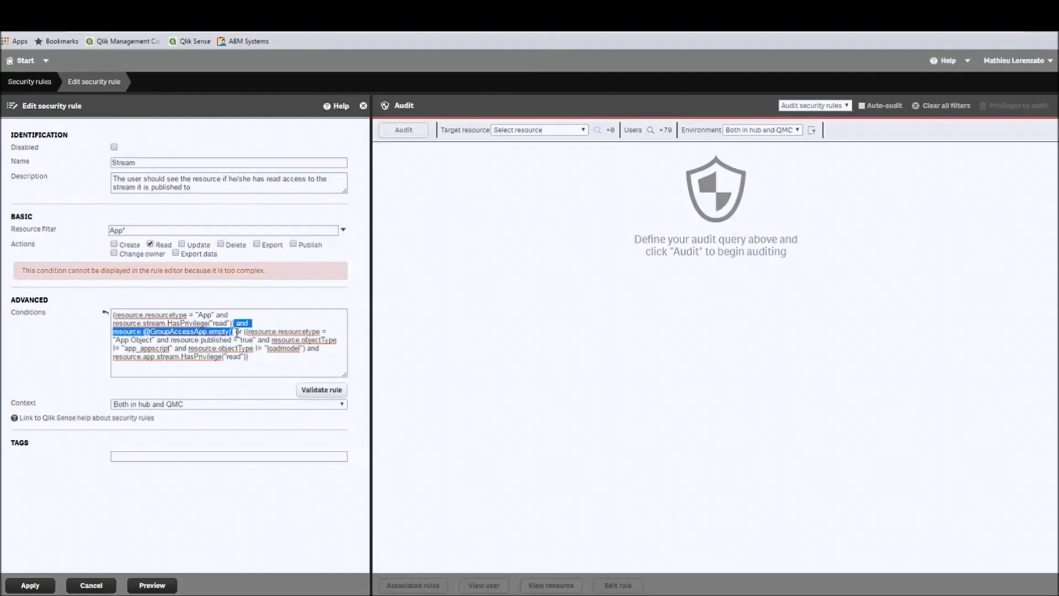
left_click(62, 346)
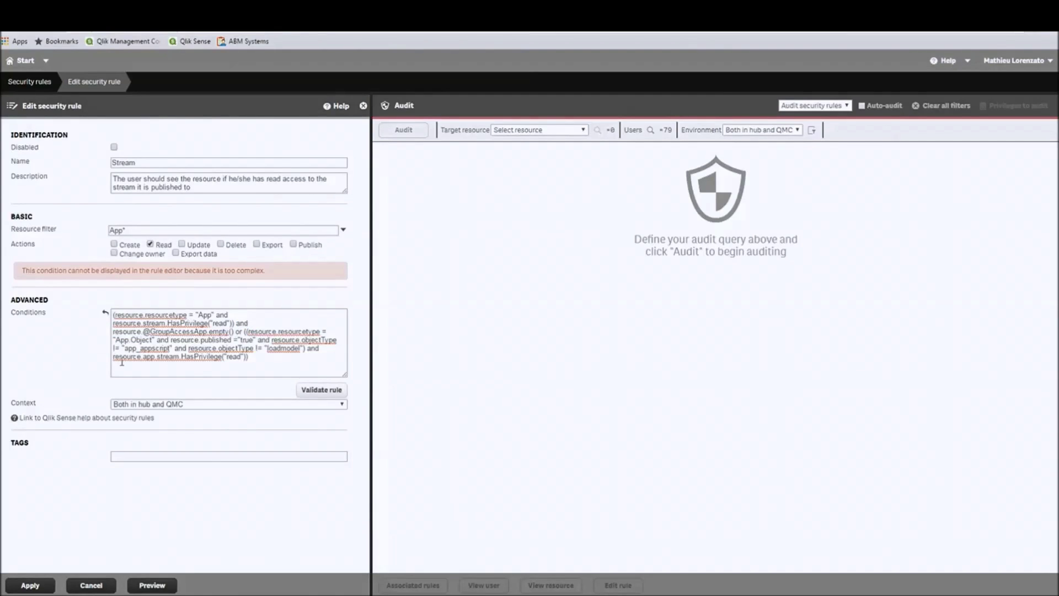
left_click(318, 393)
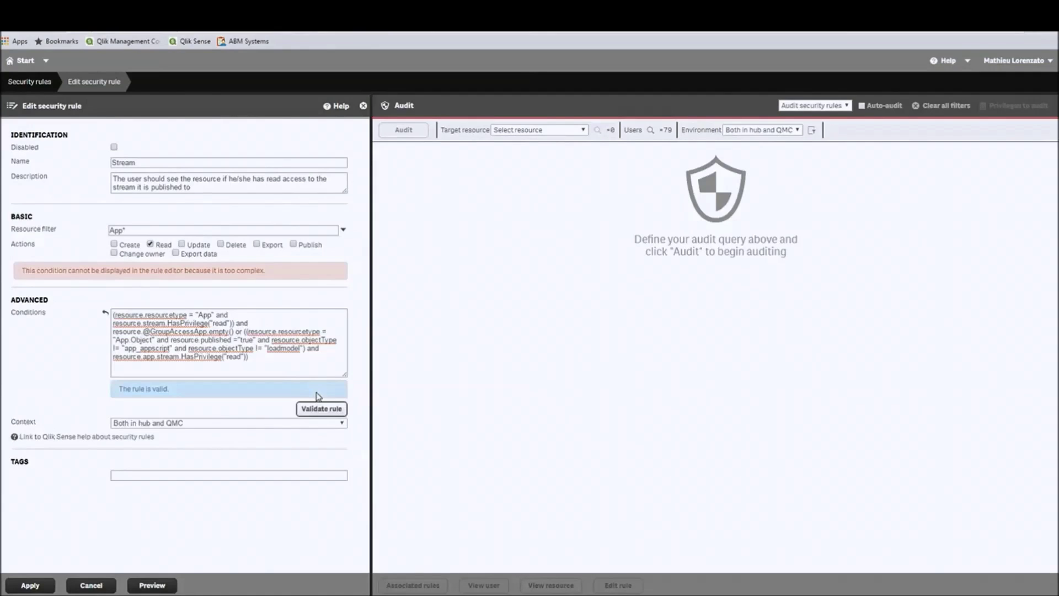
left_click(30, 587)
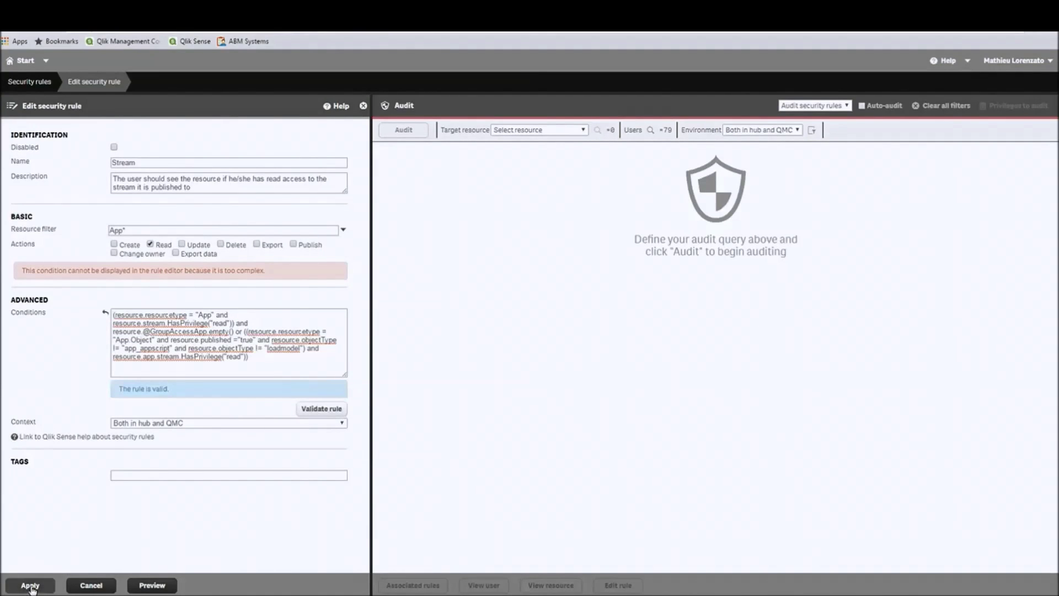
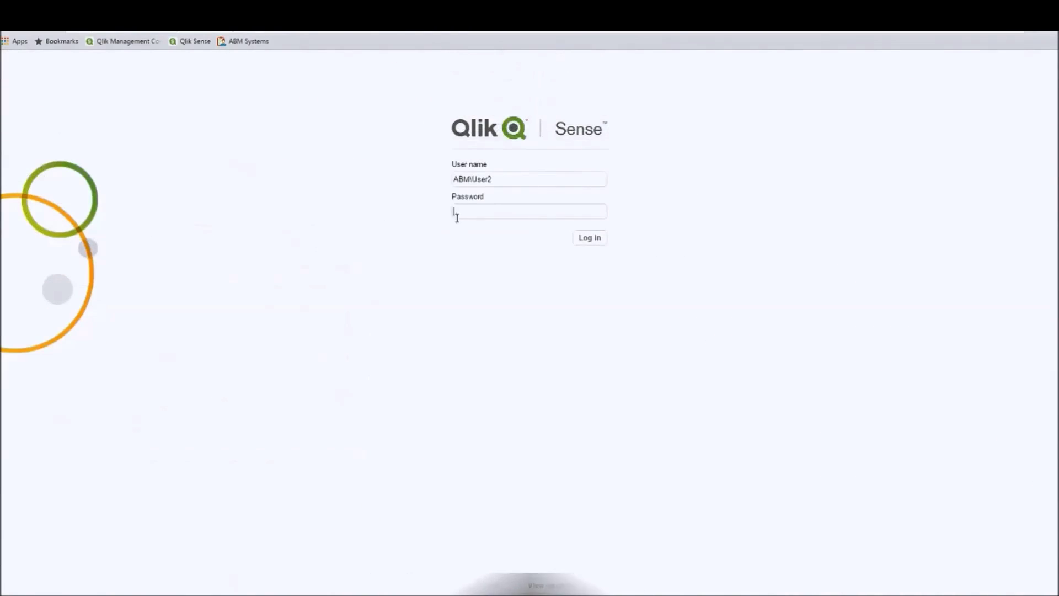
Step: Log in to the Qlik Sense hub as ABM\User2 with the account password and check the apps in the How to Video - Finance stream
type("•••••••")
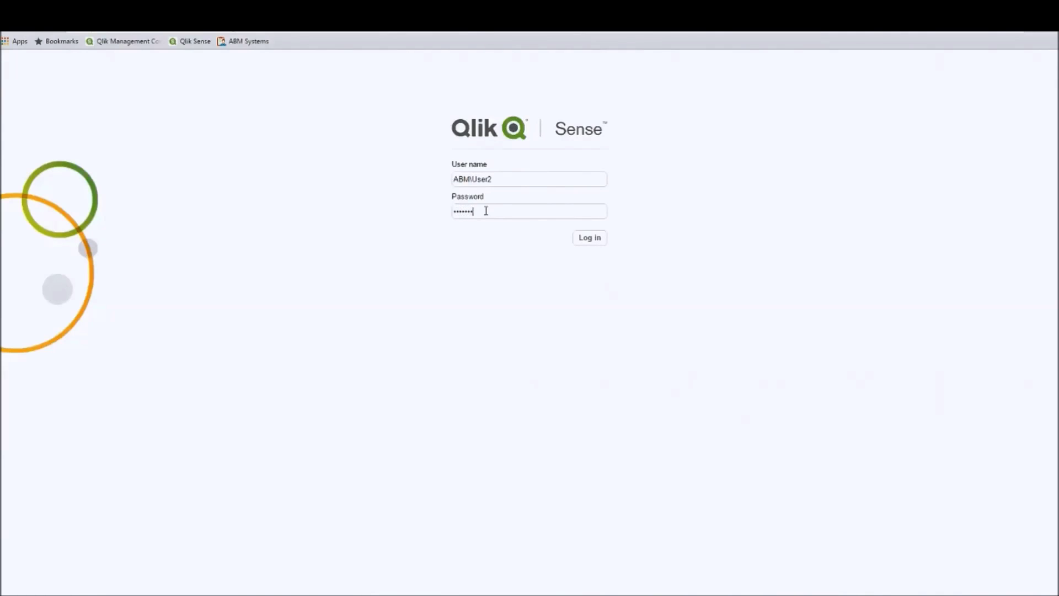
key("Return")
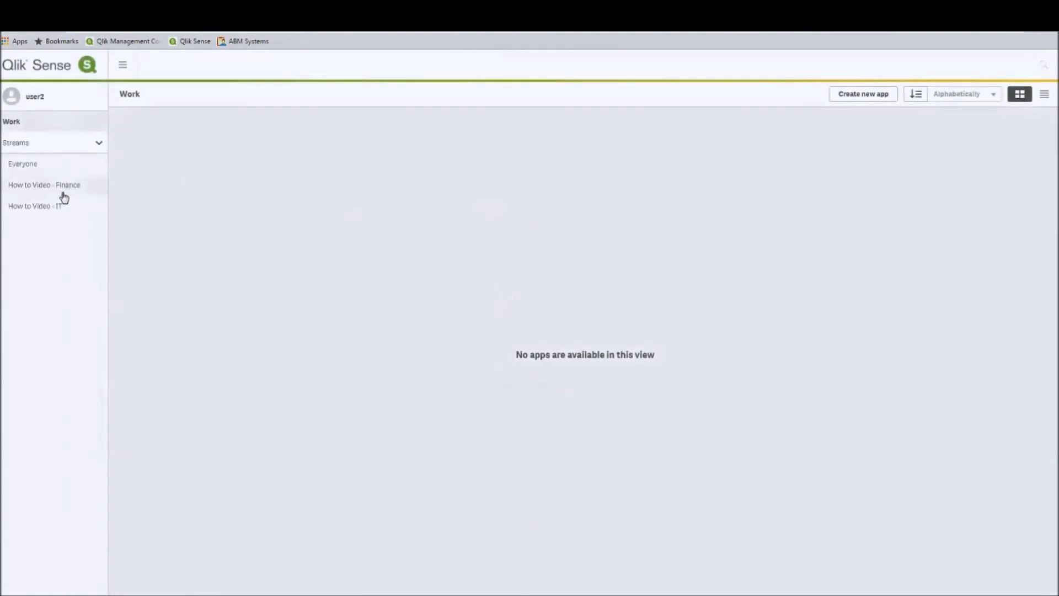
left_click(63, 190)
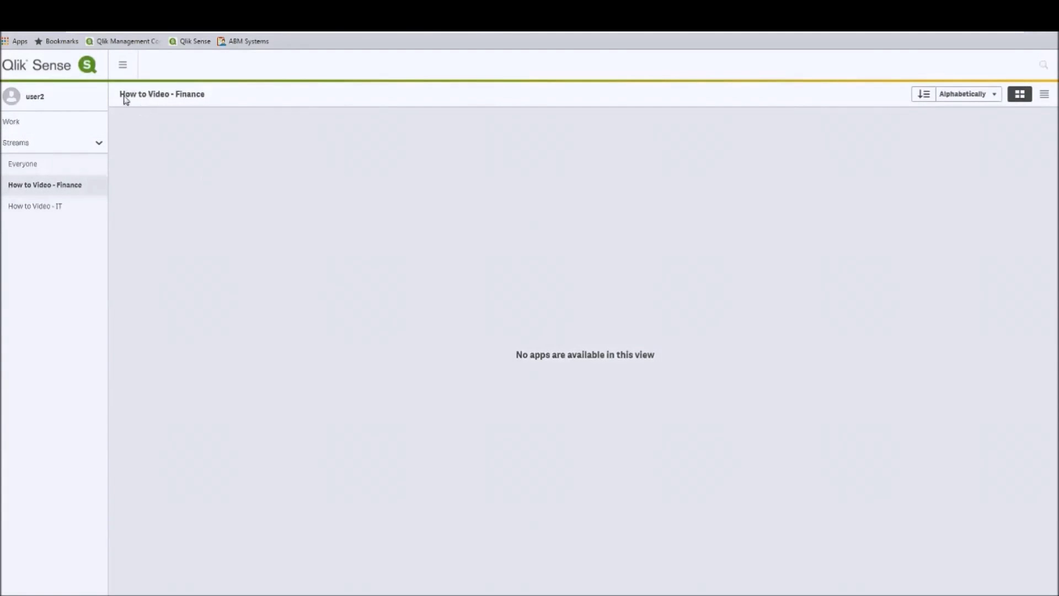
Step: Switch the hub login to ABM\User1 using the account password and check the apps in the How to Video - Finance stream
left_click(68, 96)
left_click(123, 162)
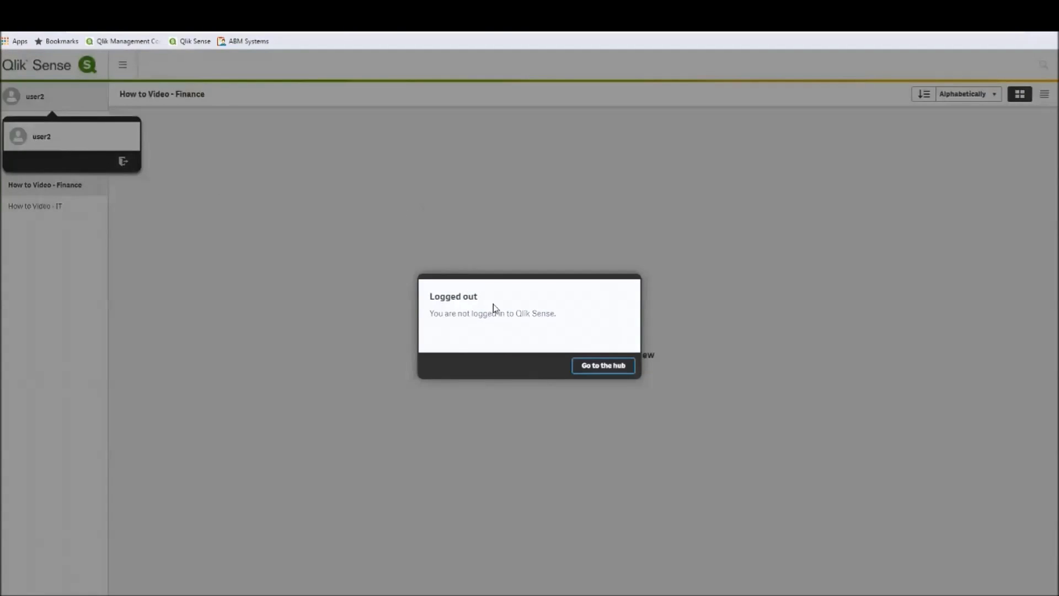
left_click(590, 366)
type("ABM\\User1")
key("Tab")
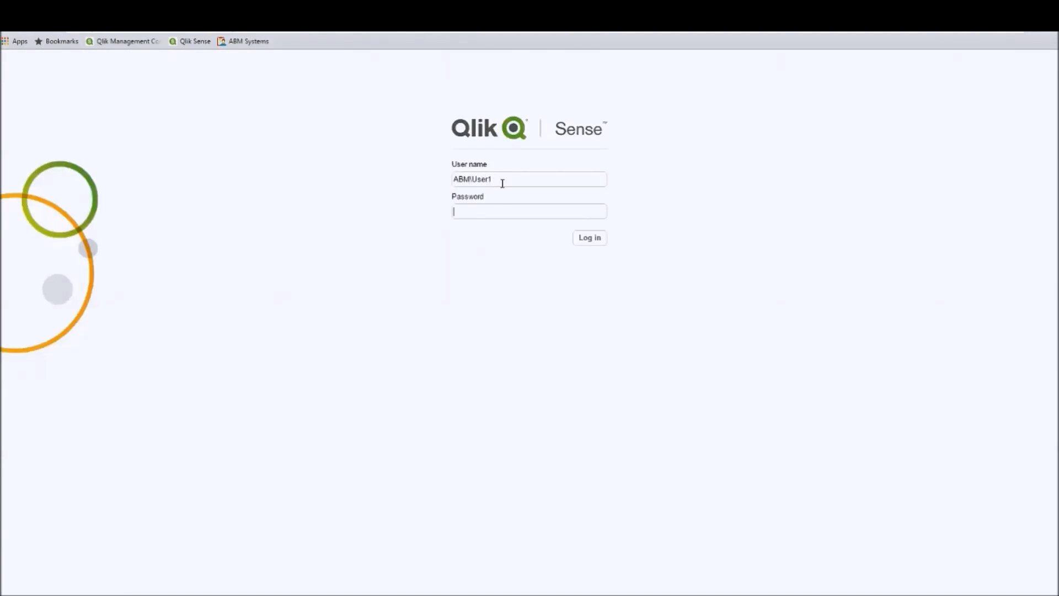
type("********")
key("Return")
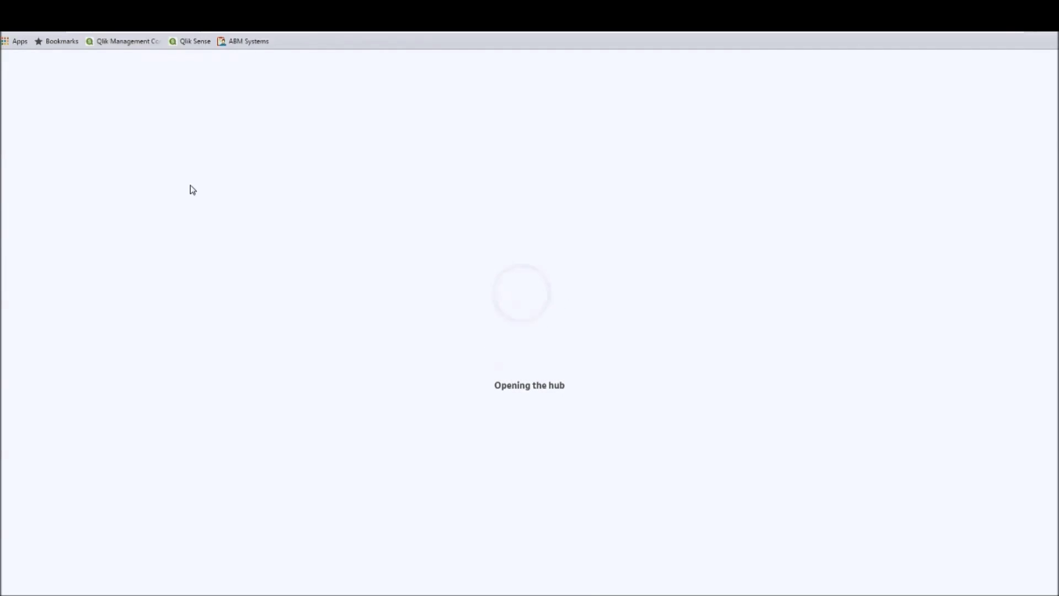
left_click(91, 190)
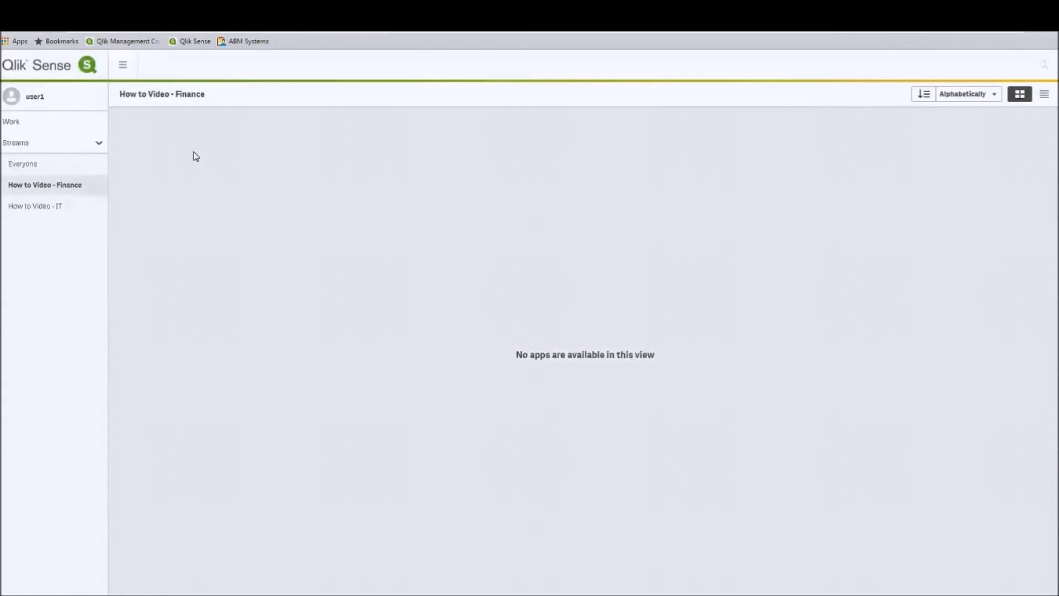
Step: Log the user1 account out of the hub and return to the hub login page
left_click(101, 106)
left_click(122, 165)
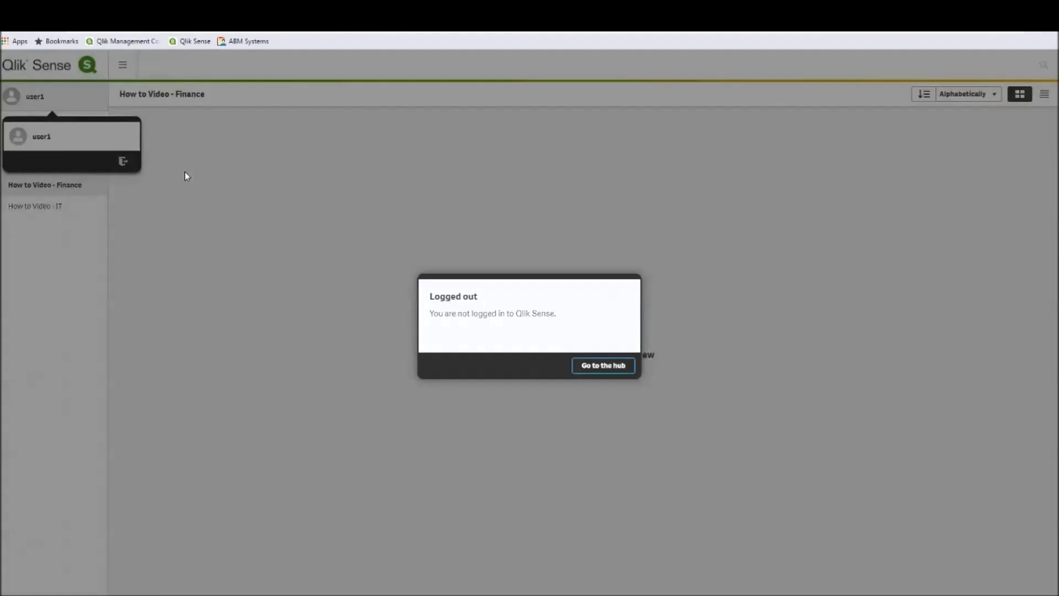
left_click(594, 365)
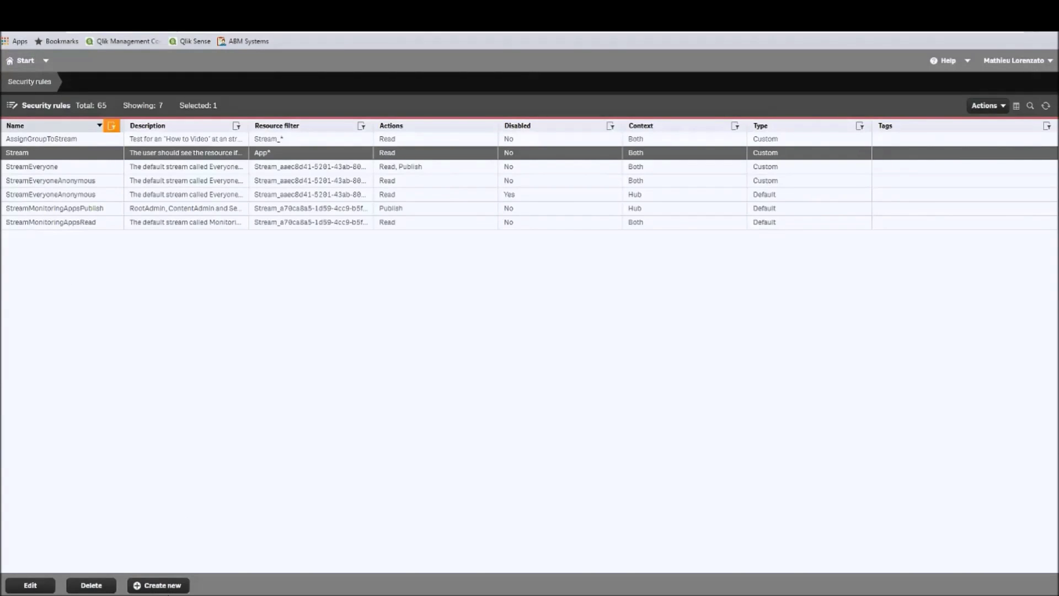
left_click(163, 585)
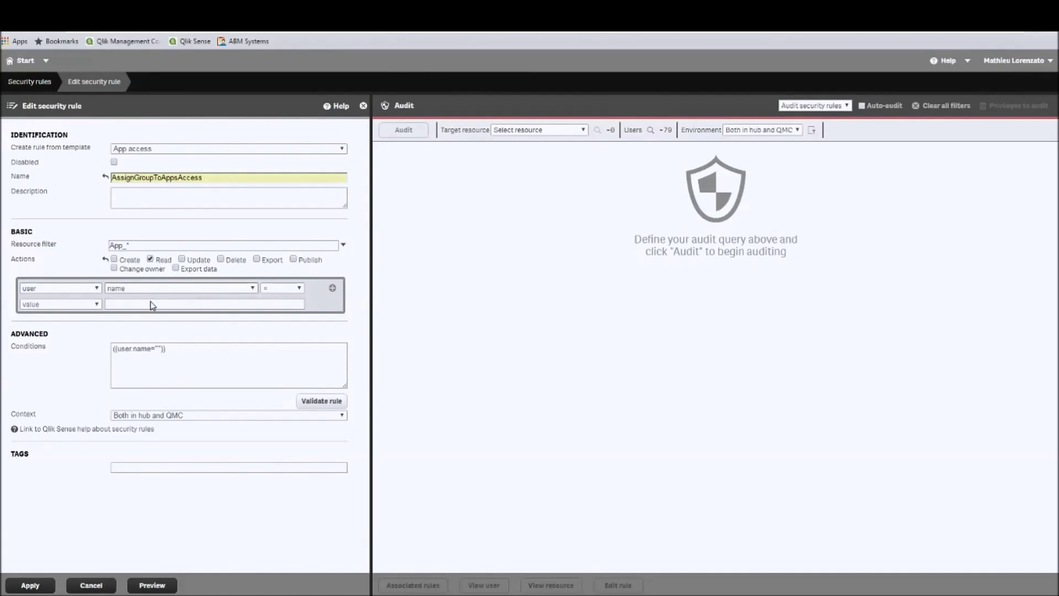
left_click(178, 299)
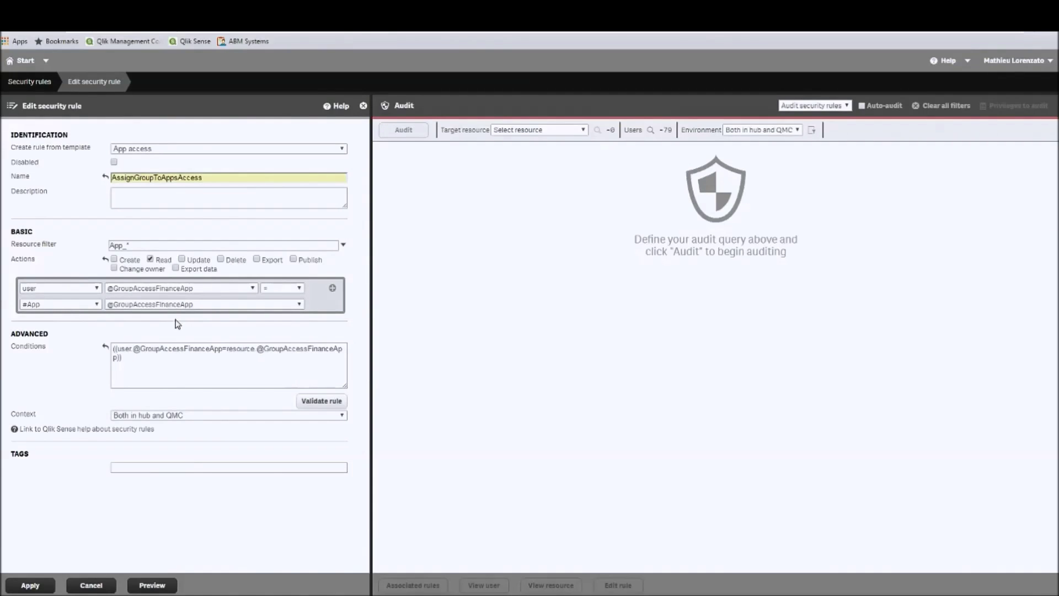
left_click(301, 401)
left_click(30, 586)
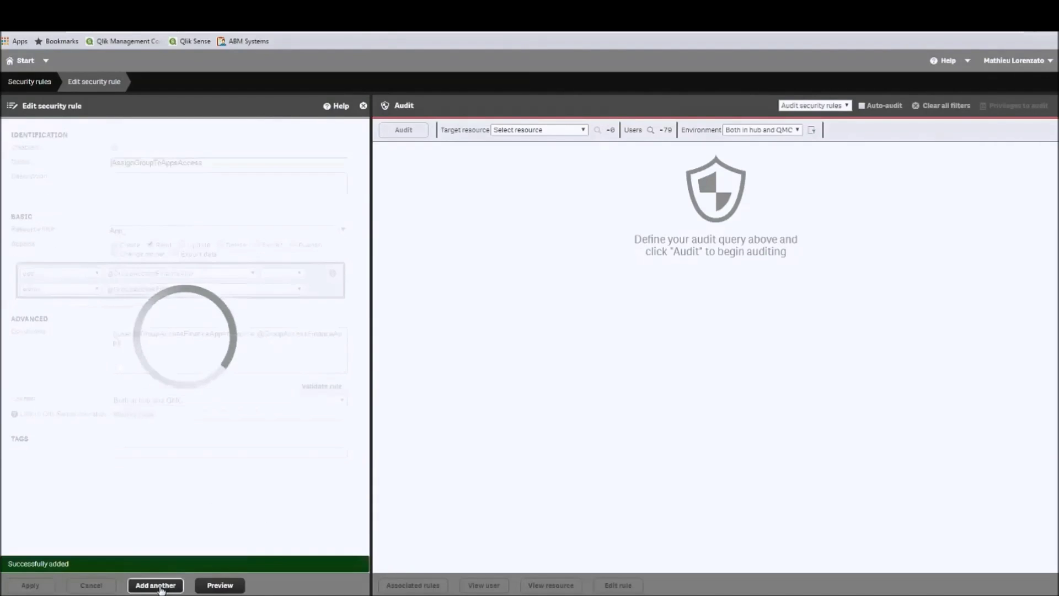
left_click(221, 586)
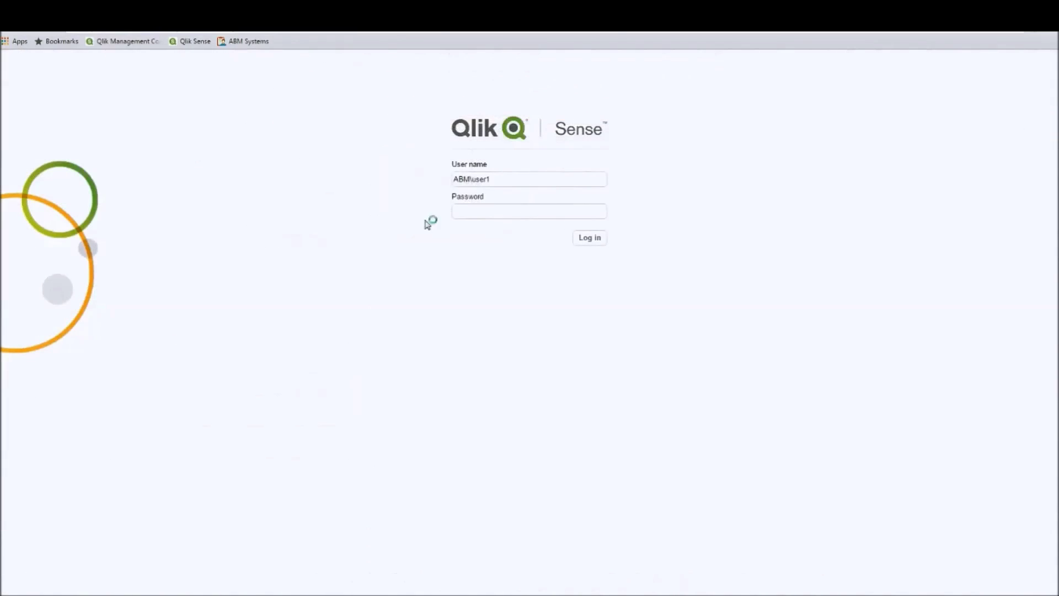
Step: Log in to the Qlik Sense hub as ABM\user1 with the account password and view the How to Video - Finance stream's apps
left_click(453, 215)
type("********")
key("Return")
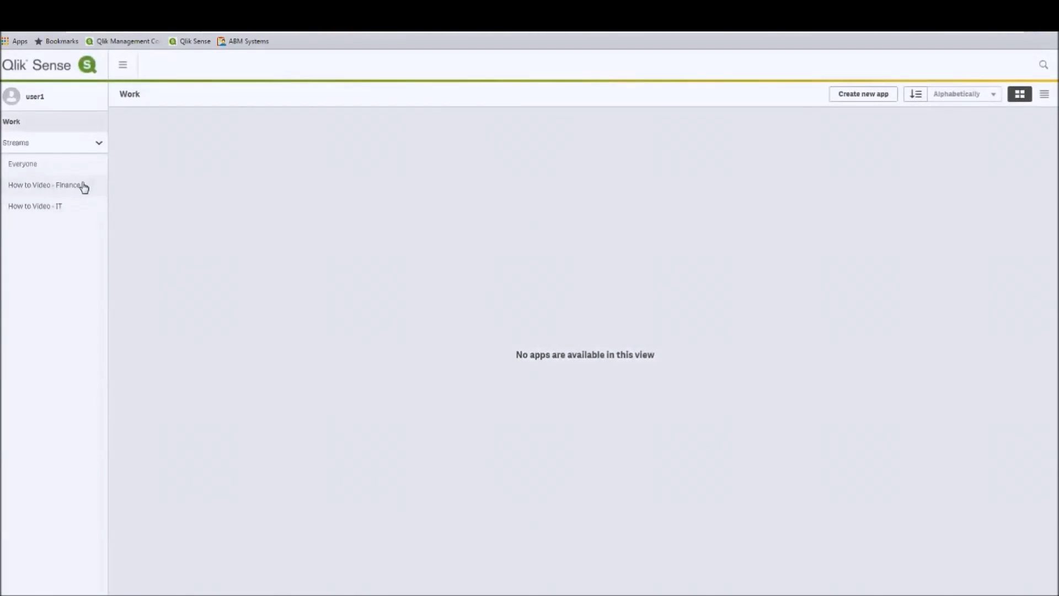
left_click(83, 188)
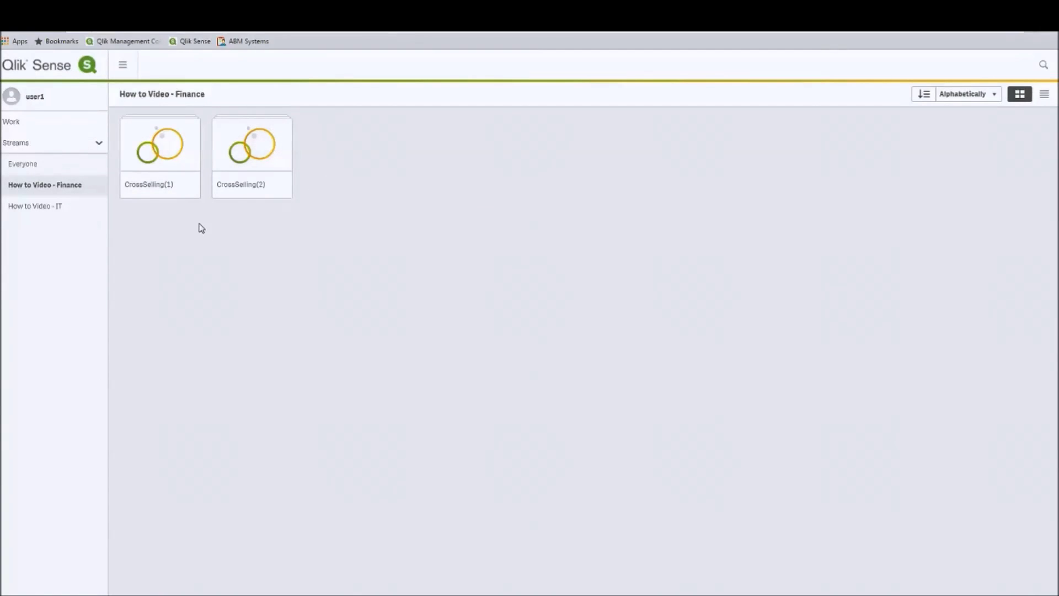
Step: Switch the hub login to ABM\user2 using the account password and view the How to Video - Finance stream's apps
left_click(76, 96)
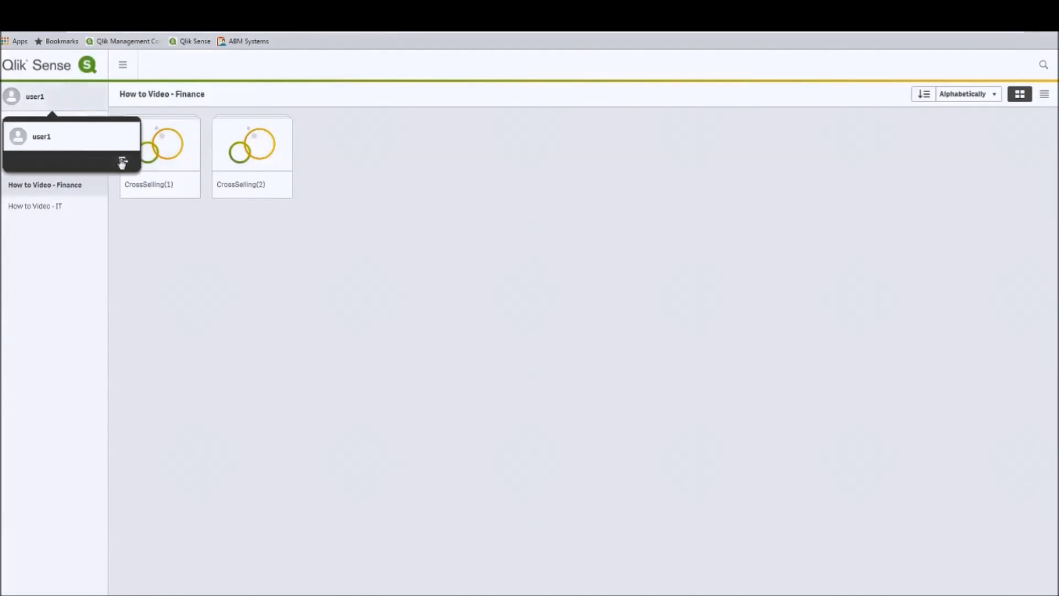
left_click(123, 162)
left_click(619, 365)
type("AbM")
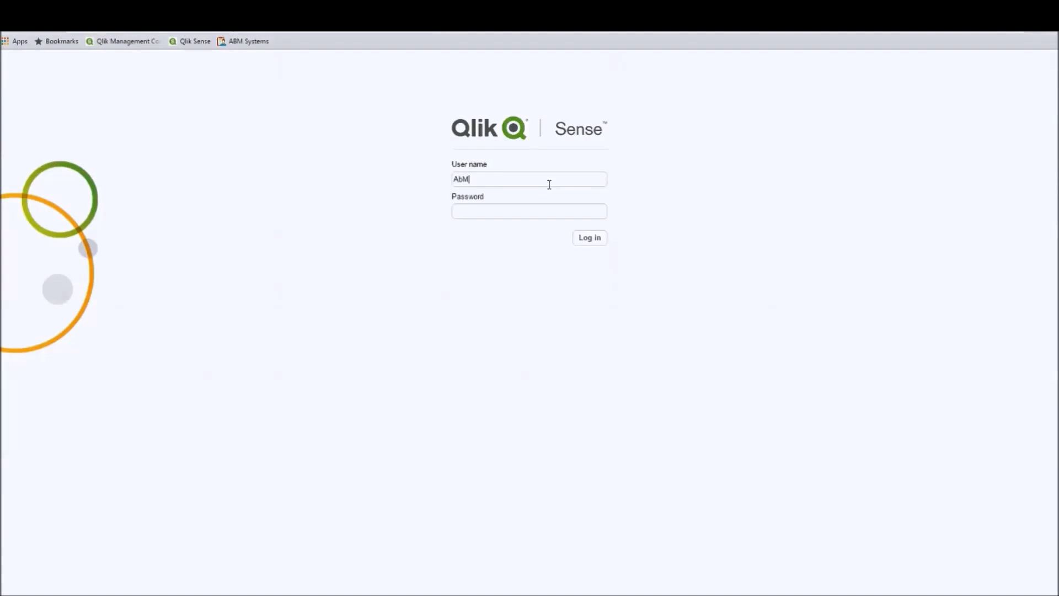
key("BackSpace")
key("BackSpace")
type("BM\\user2")
key("Tab")
type("********")
key("Return")
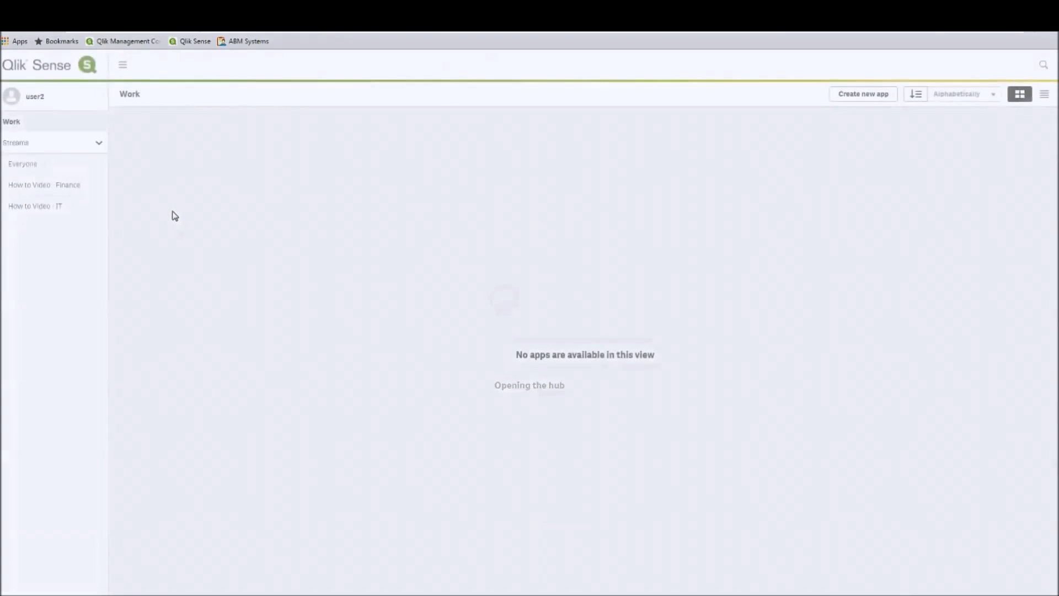
left_click(52, 188)
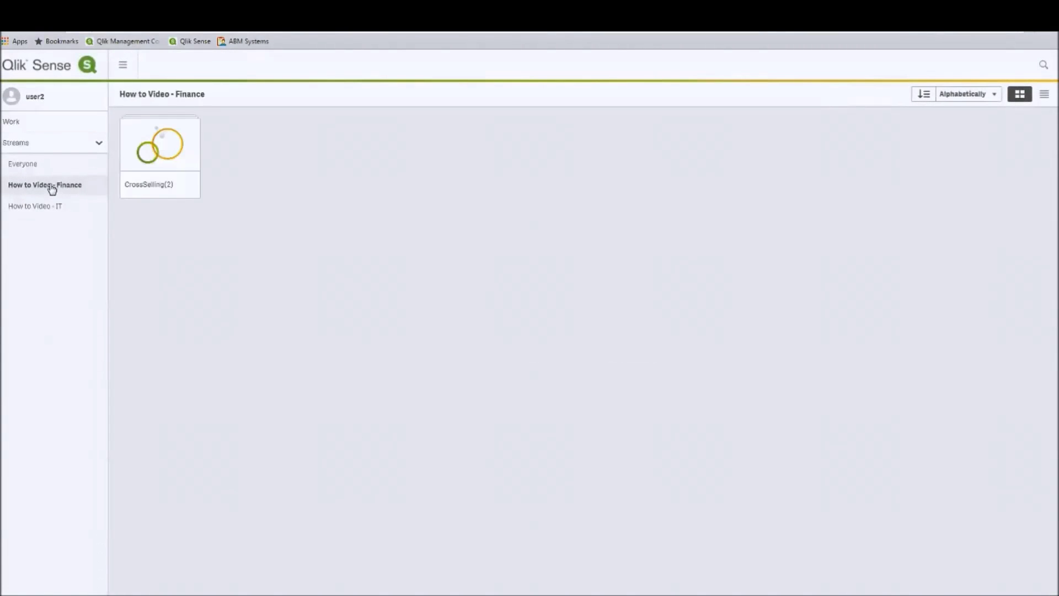